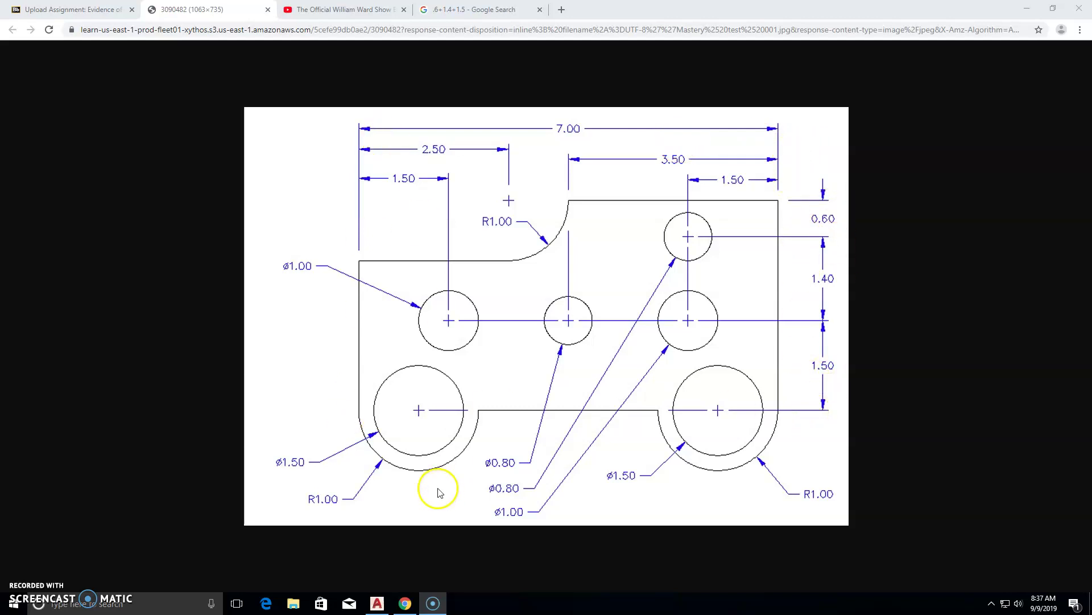
- Start a line at the first corner with Ortho on and draw the 7-unit top edge
{"action": "left_click", "coordinate": [377, 604]}
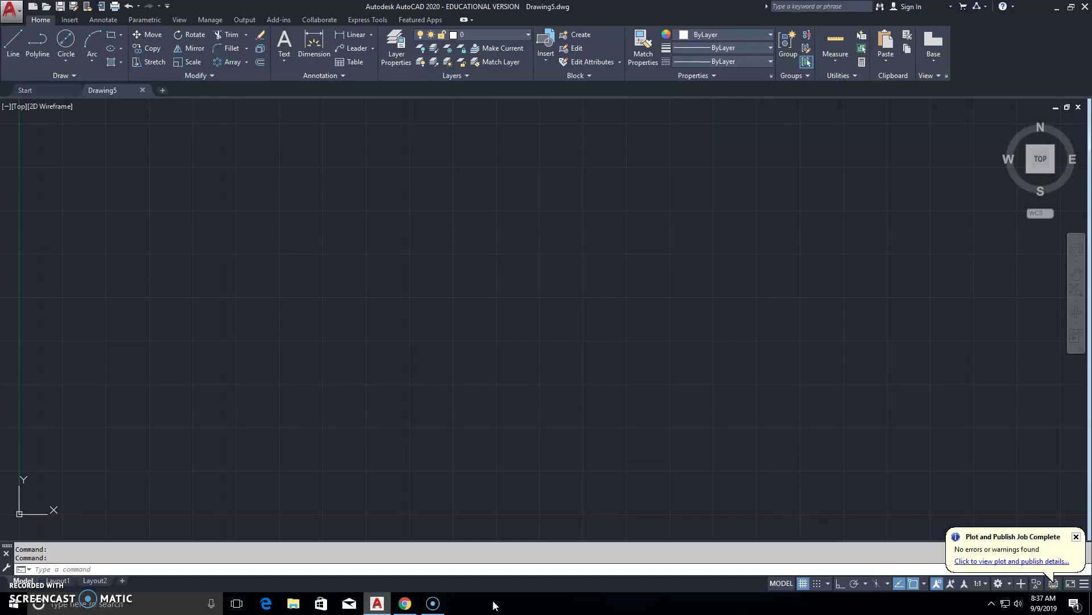
{"action": "left_click", "coordinate": [13, 43]}
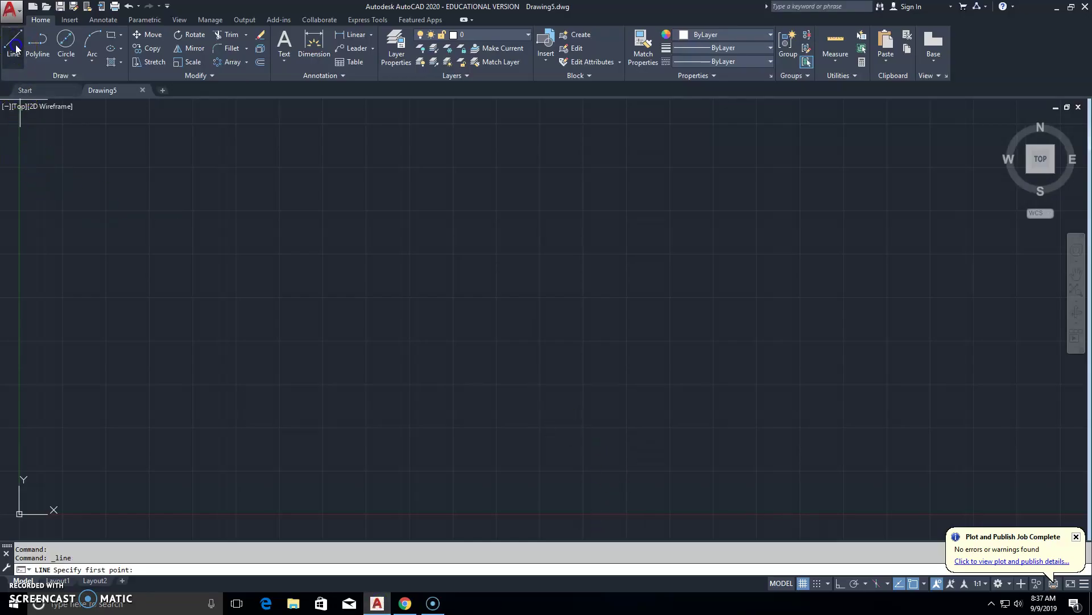
{"action": "left_click", "coordinate": [225, 191]}
{"action": "key", "text": "F8"}
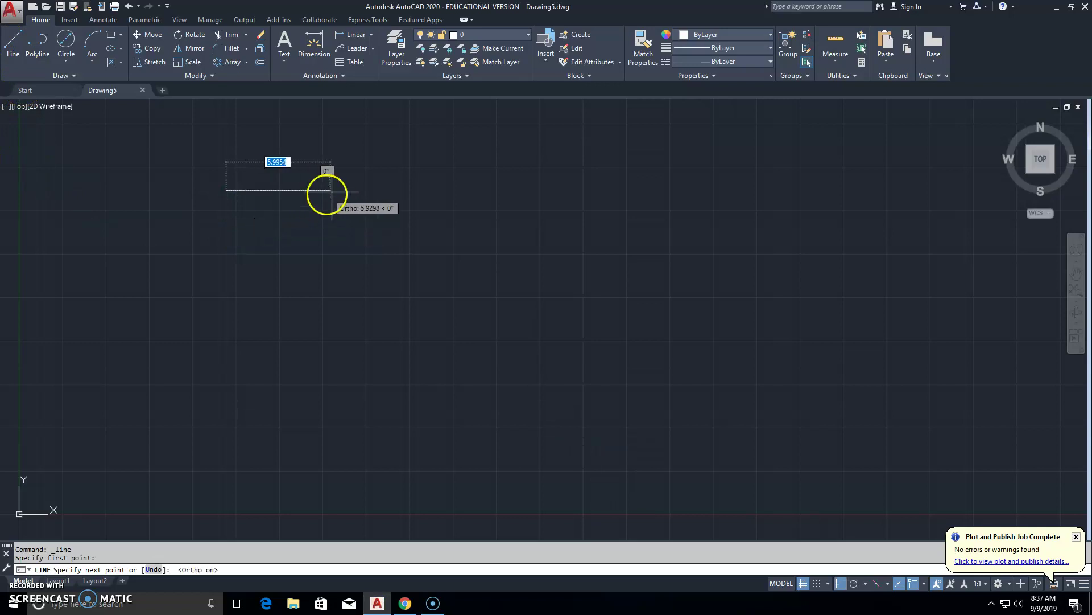
{"action": "type", "text": "7"}
{"action": "key", "text": "Return"}
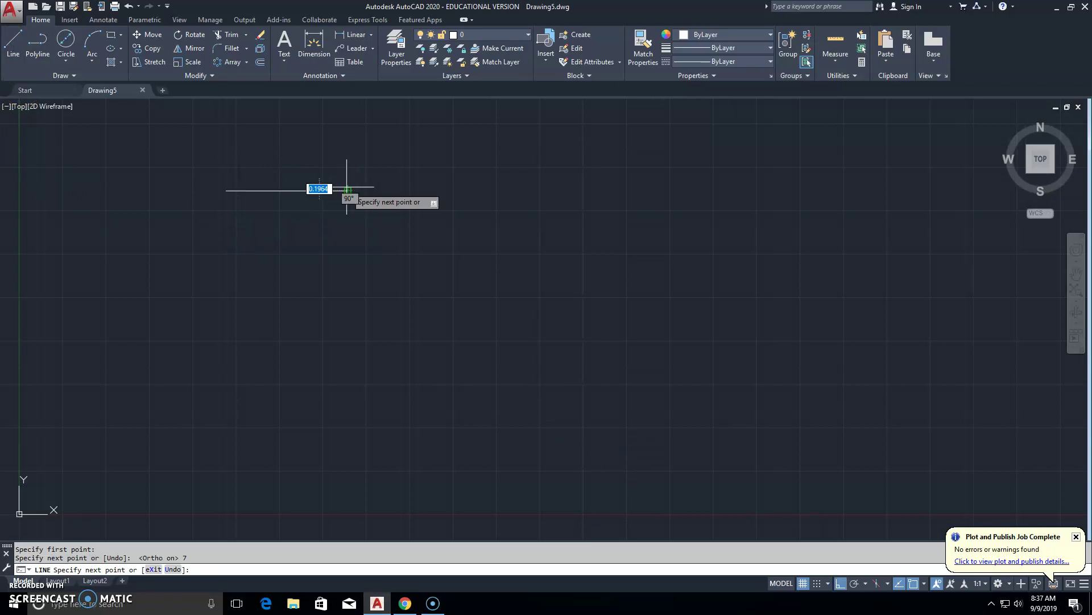
- Add the 3.5 and 7 edges, close the rectangle, and return to the Chrome reference
{"action": "type", "text": "3"}
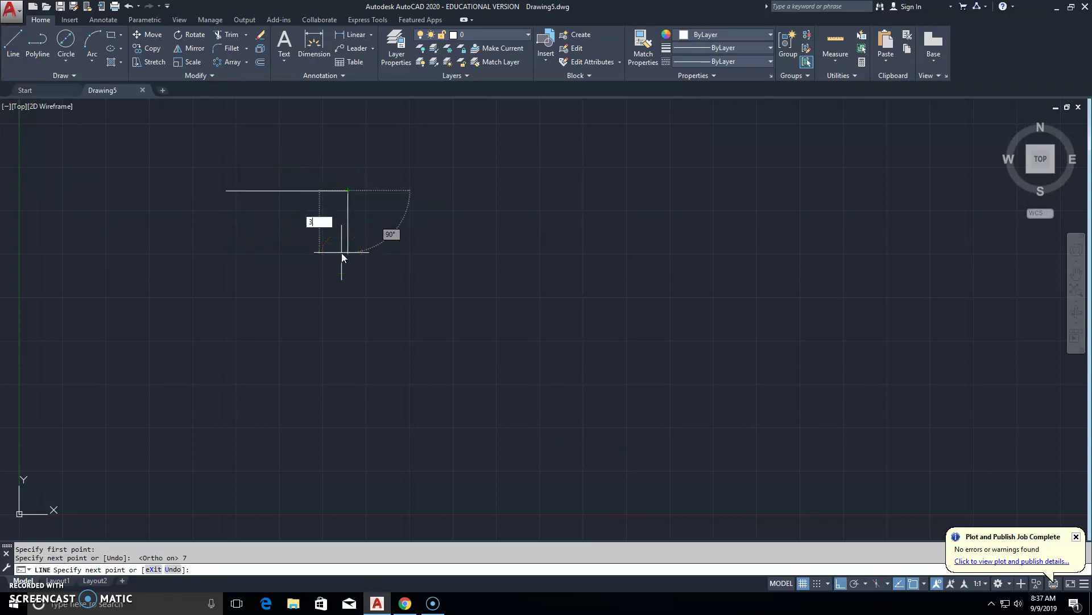
{"action": "type", "text": ".5"}
{"action": "key", "text": "Return"}
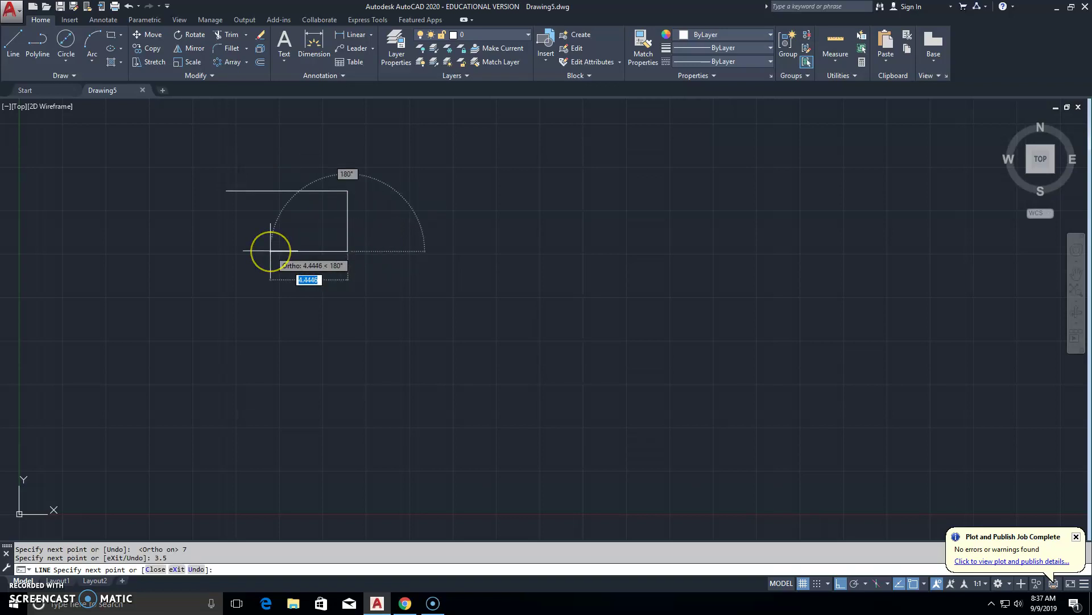
{"action": "type", "text": "7"}
{"action": "key", "text": "Return"}
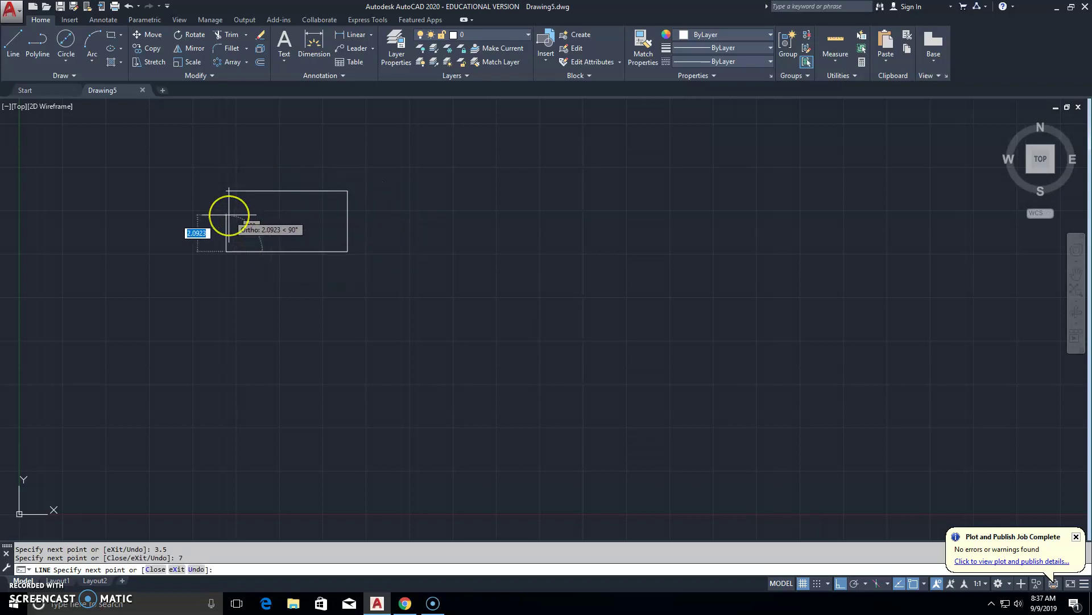
{"action": "type", "text": "c"}
{"action": "key", "text": "Return"}
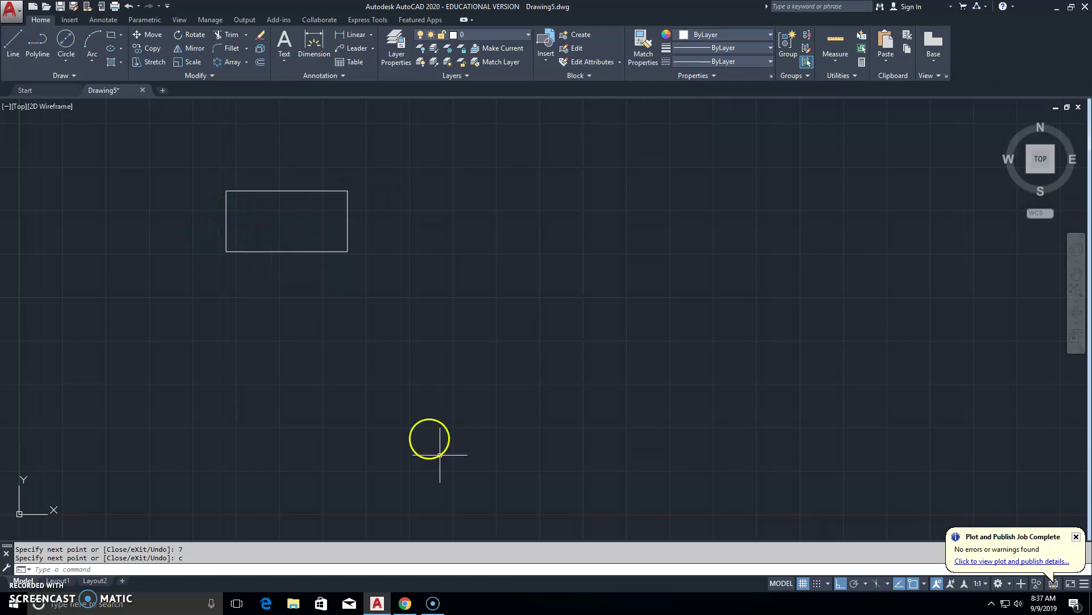
{"action": "left_click", "coordinate": [408, 602]}
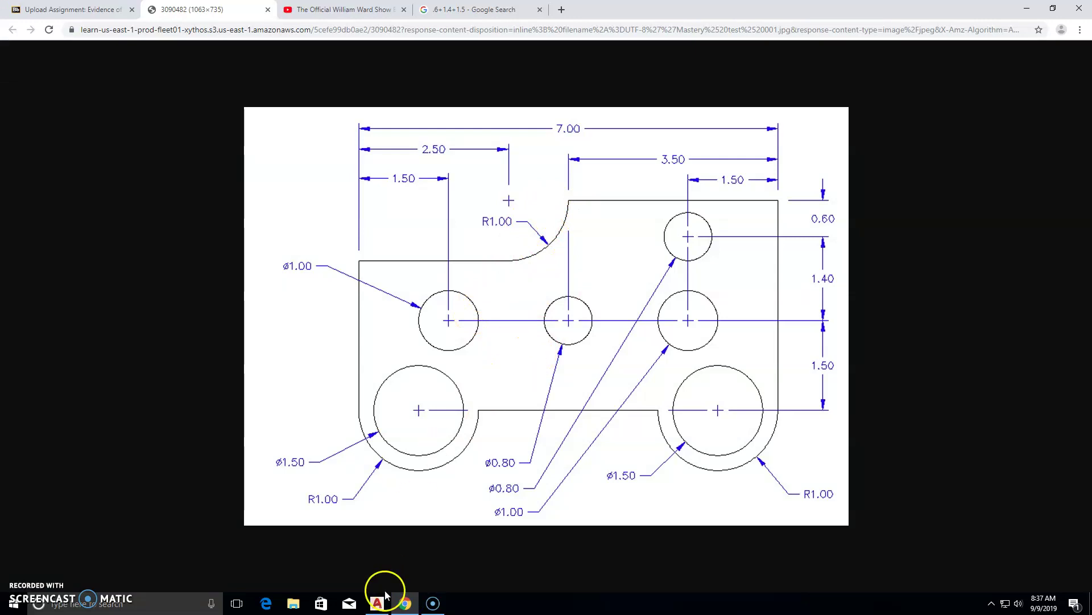
- Zoom to the rectangle and draw an R1 circle centred on its top-left corner
{"action": "left_click", "coordinate": [377, 603]}
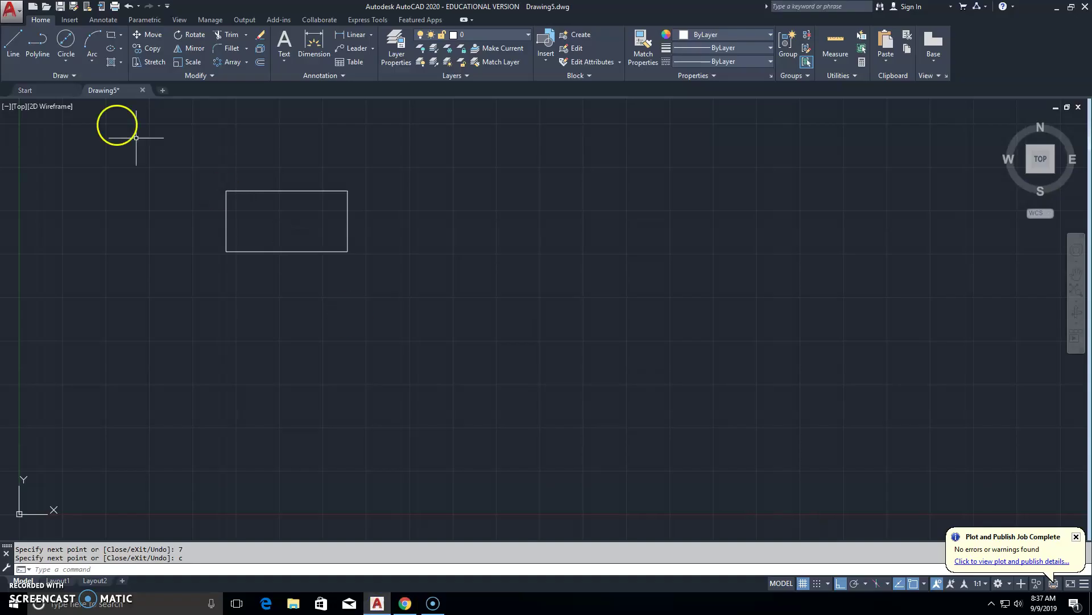
{"action": "middle_click", "coordinate": [268, 219]}
{"action": "middle_click", "coordinate": [268, 220]}
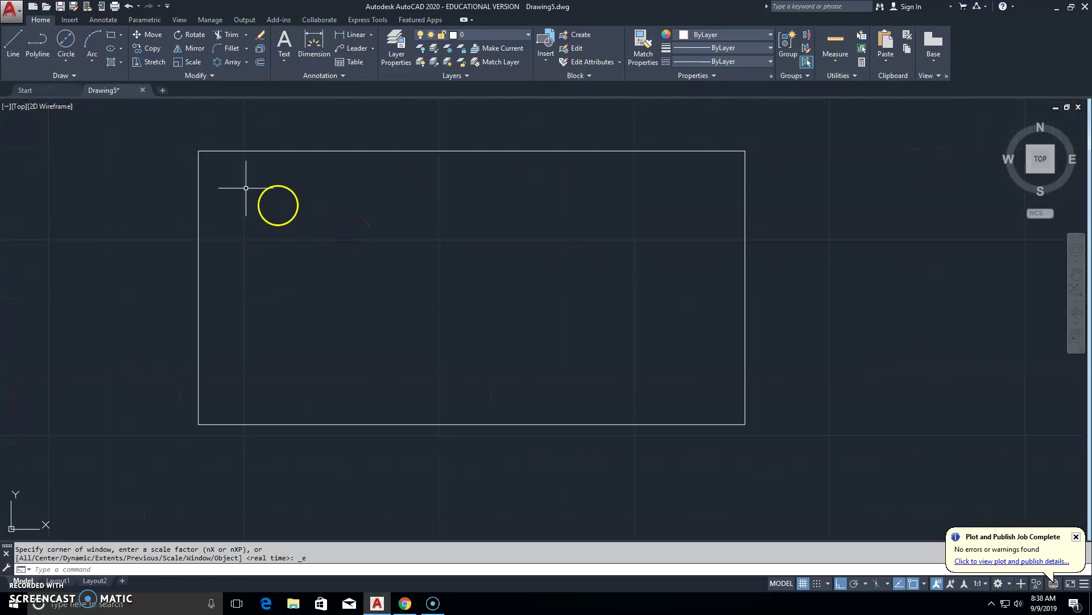
{"action": "left_click", "coordinate": [70, 63]}
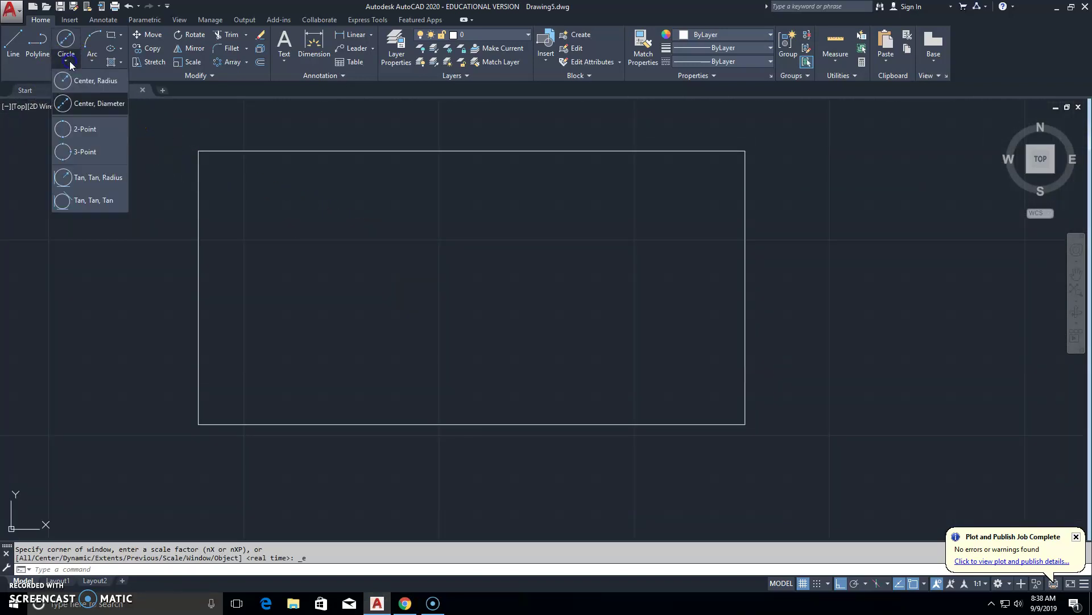
{"action": "left_click", "coordinate": [86, 80]}
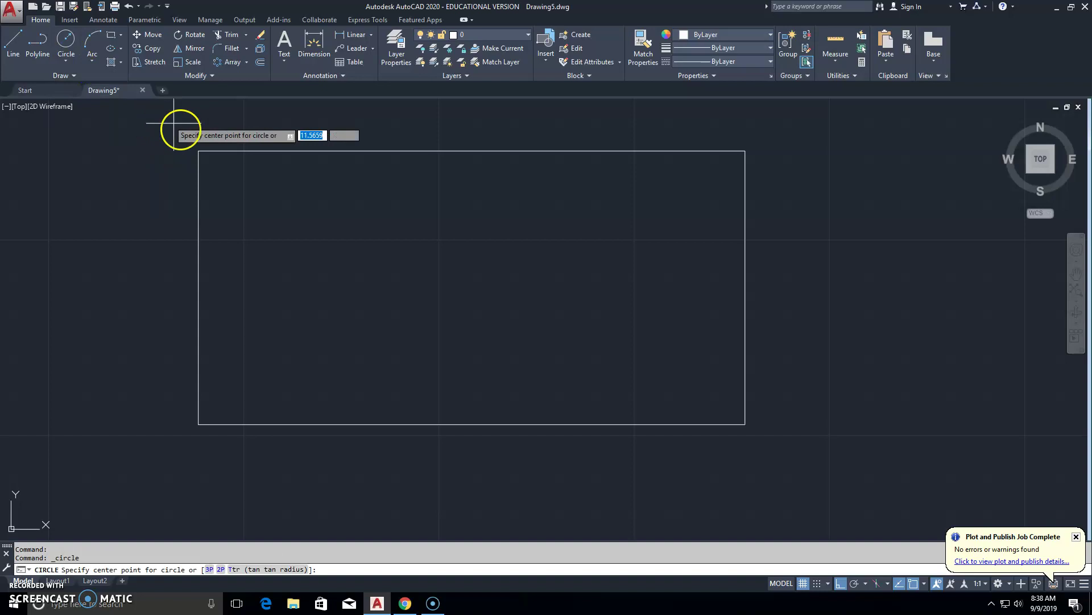
{"action": "left_click", "coordinate": [196, 151]}
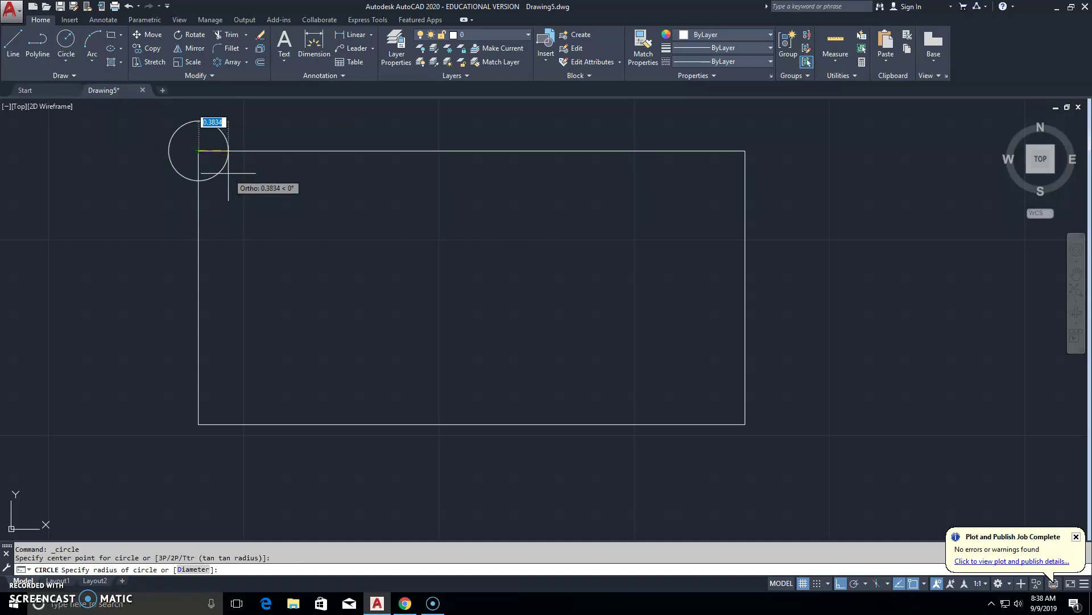
{"action": "type", "text": "1"}
{"action": "key", "text": "Return"}
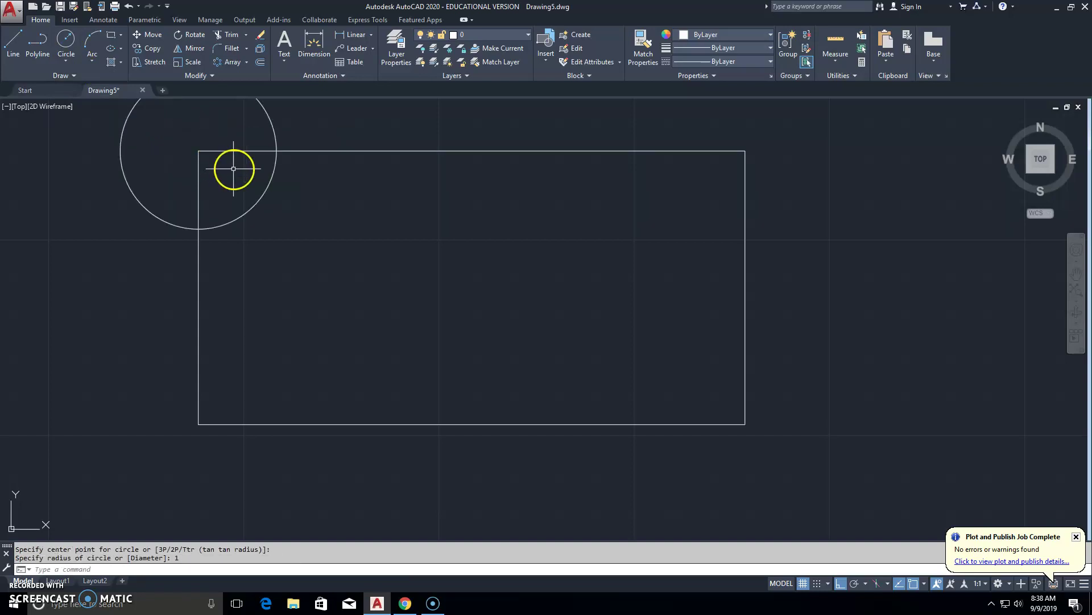
{"action": "middle_click_drag", "start_coordinate": [345, 268], "coordinate": [383, 308]}
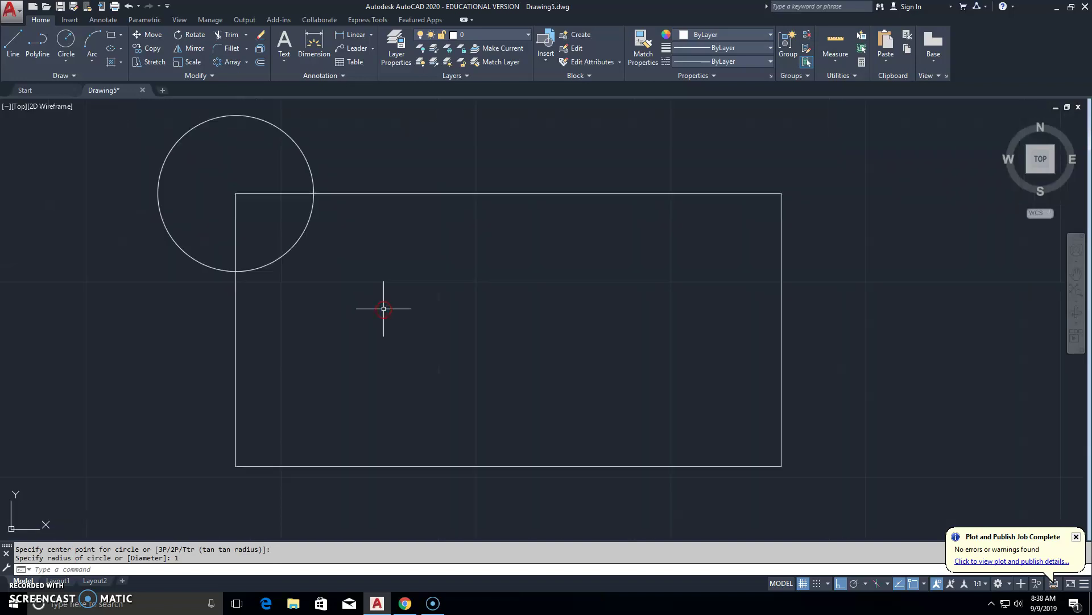
- Move the R1 circle 2.5 units right from the top-left corner along the top edge
{"action": "left_click", "coordinate": [405, 603]}
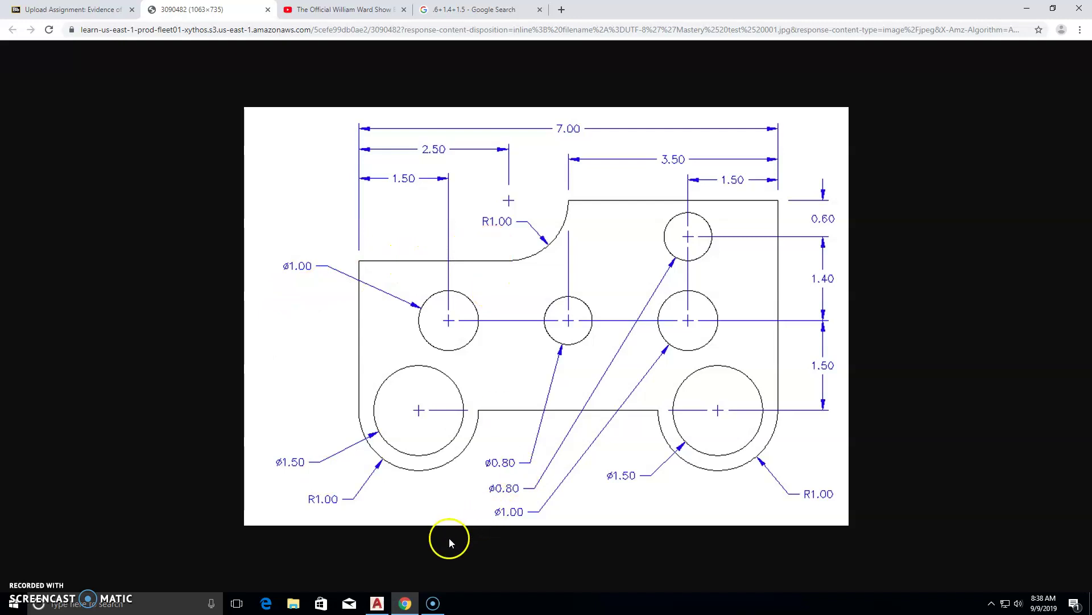
{"action": "left_click", "coordinate": [376, 603]}
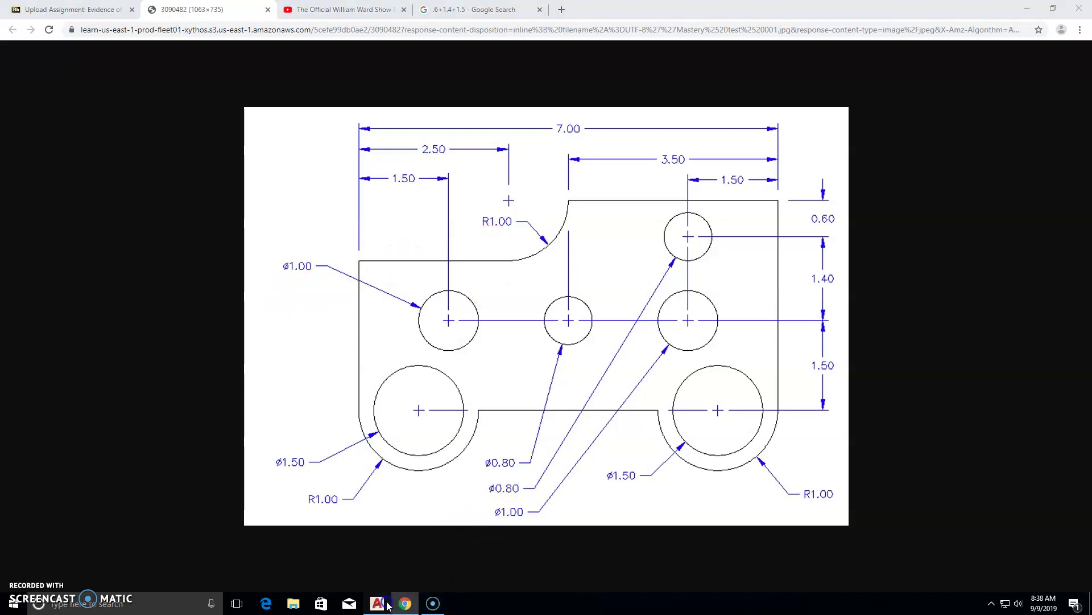
{"action": "left_click", "coordinate": [161, 36]}
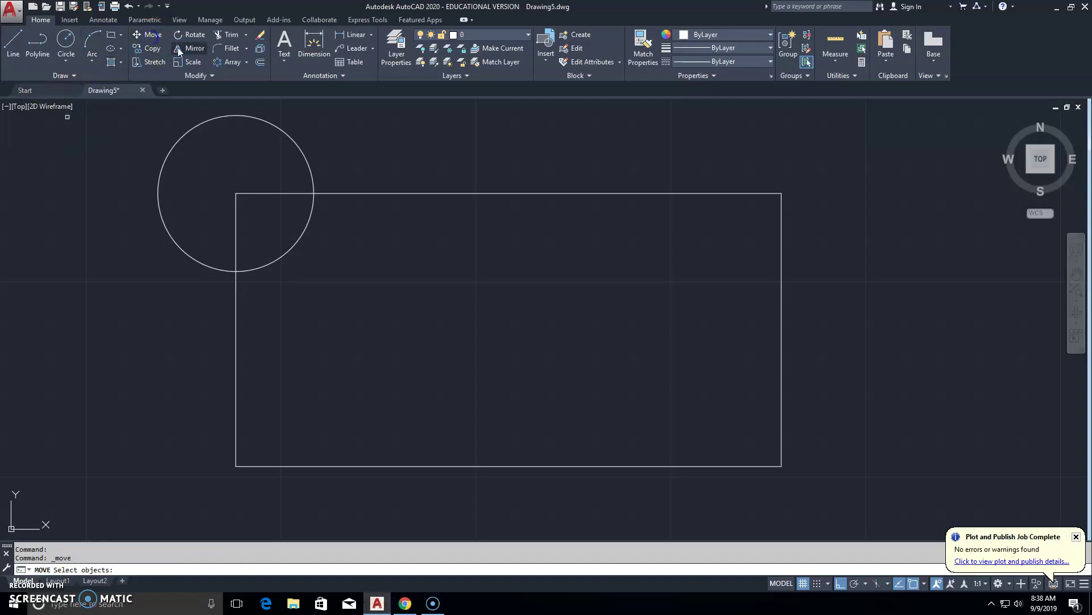
{"action": "left_click", "coordinate": [293, 137]}
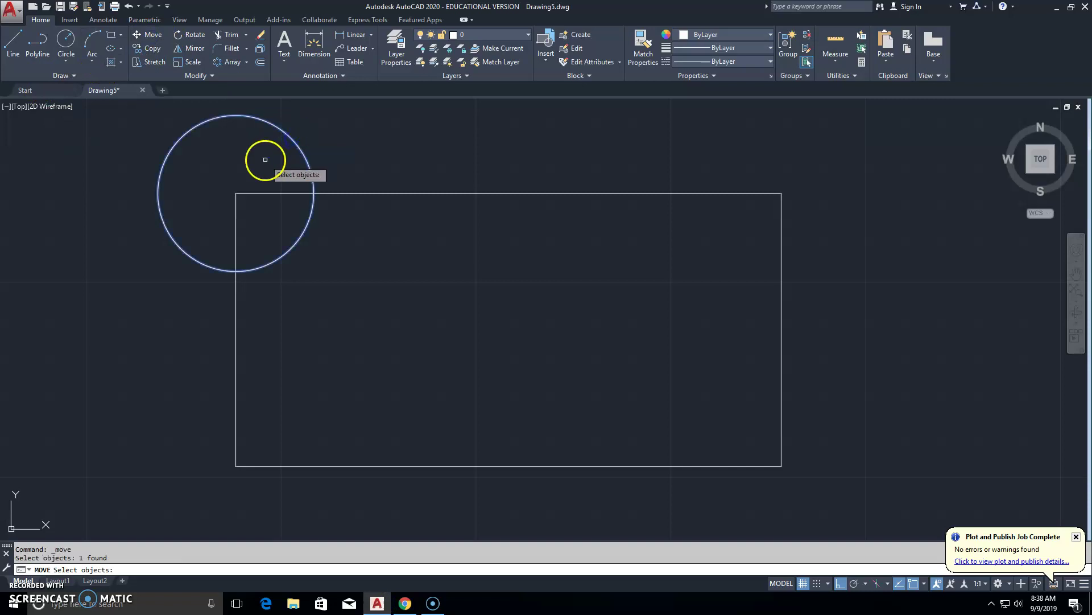
{"action": "key", "text": "Return"}
{"action": "left_click", "coordinate": [236, 194]}
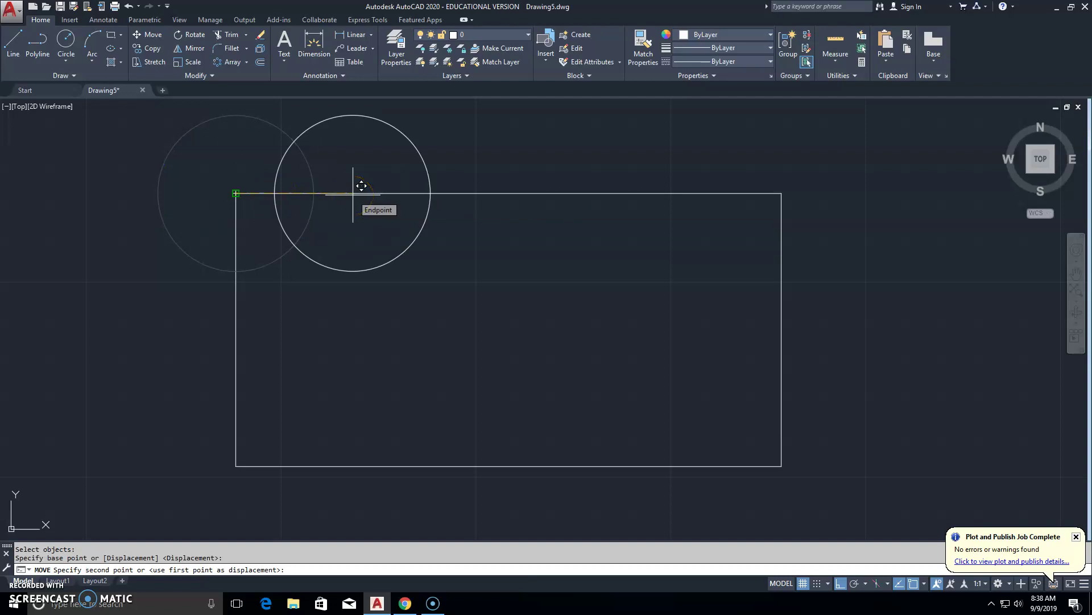
{"action": "type", "text": "2.5"}
{"action": "key", "text": "Return"}
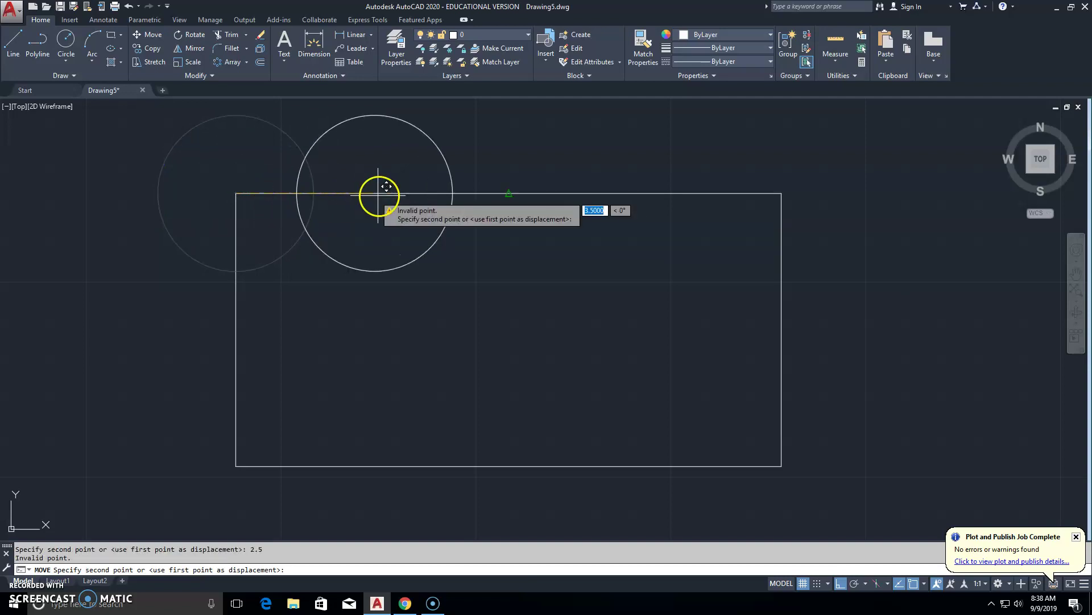
{"action": "type", "text": "2"}
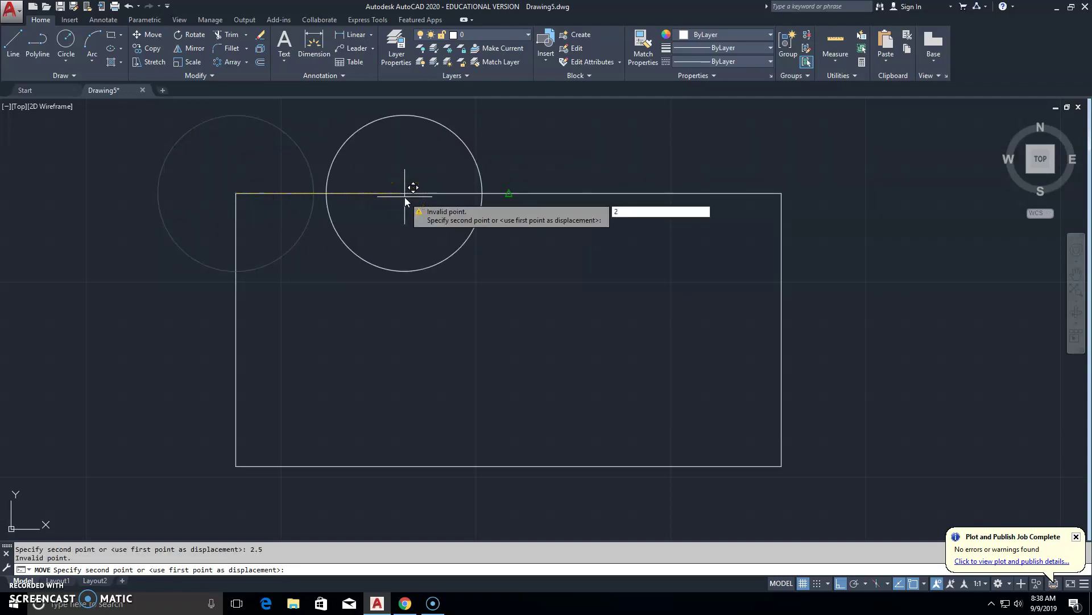
{"action": "type", "text": ".5"}
{"action": "key", "text": "Return"}
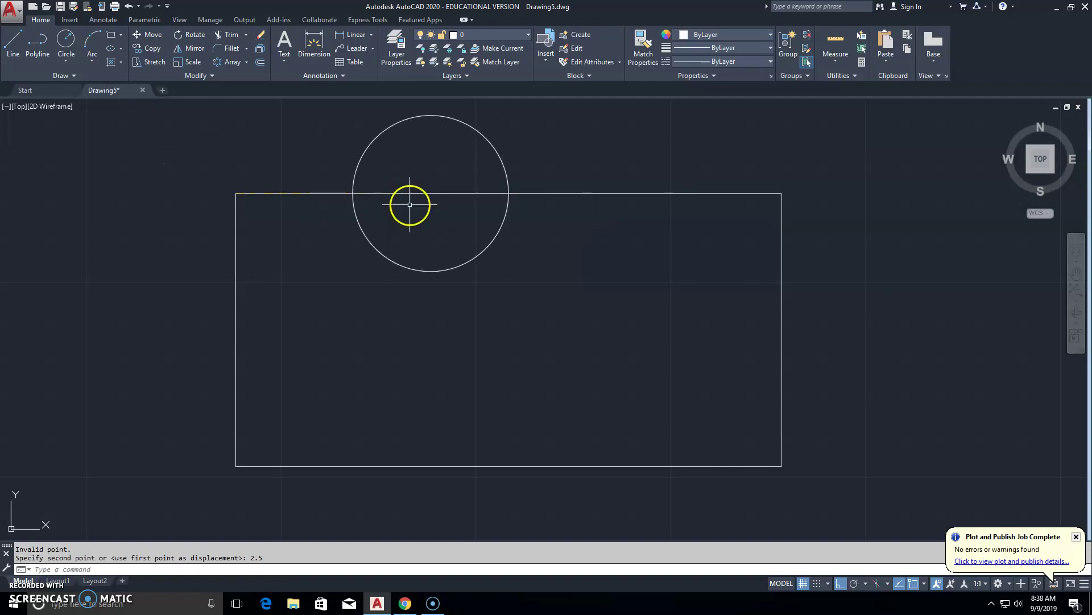
- Draw a horizontal line from the circle's bottom quadrant leftward past the rectangle
{"action": "left_click", "coordinate": [13, 46]}
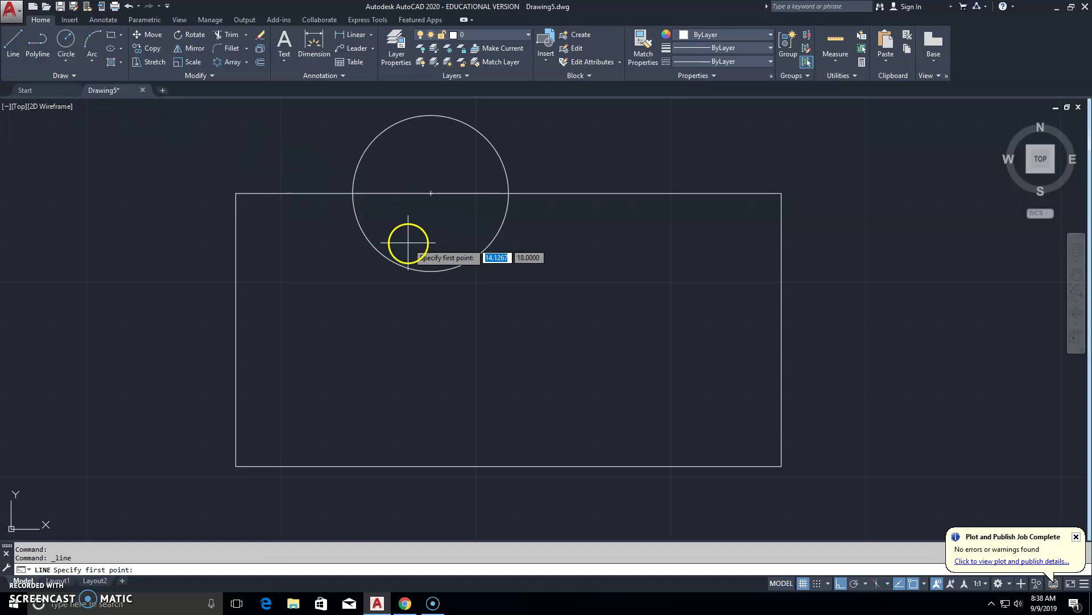
{"action": "right_click", "coordinate": [408, 243], "text": "shift"}
{"action": "left_click", "coordinate": [455, 417]}
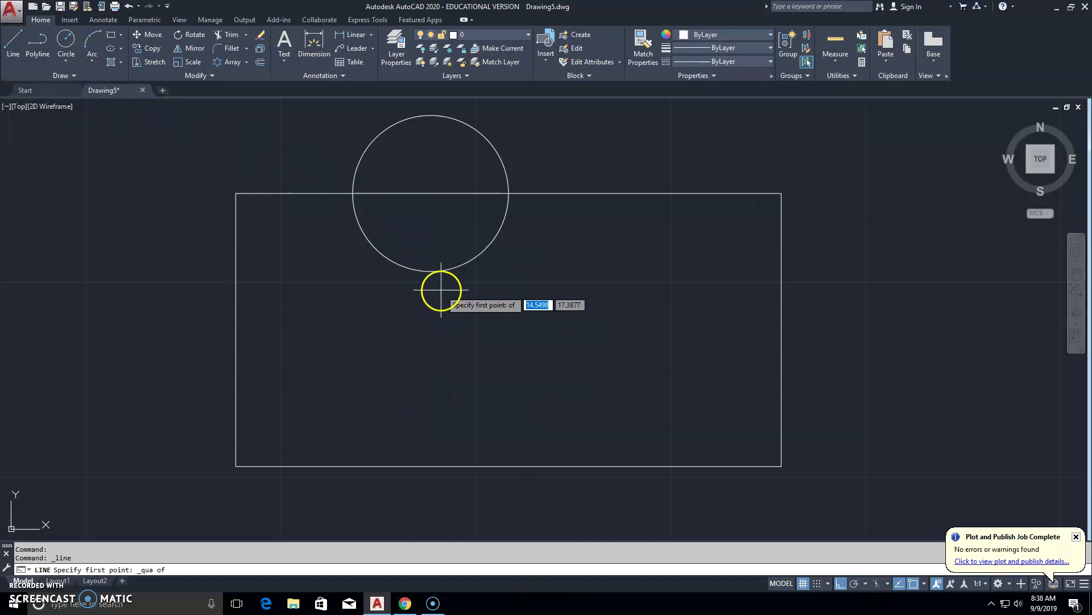
{"action": "left_click", "coordinate": [430, 272]}
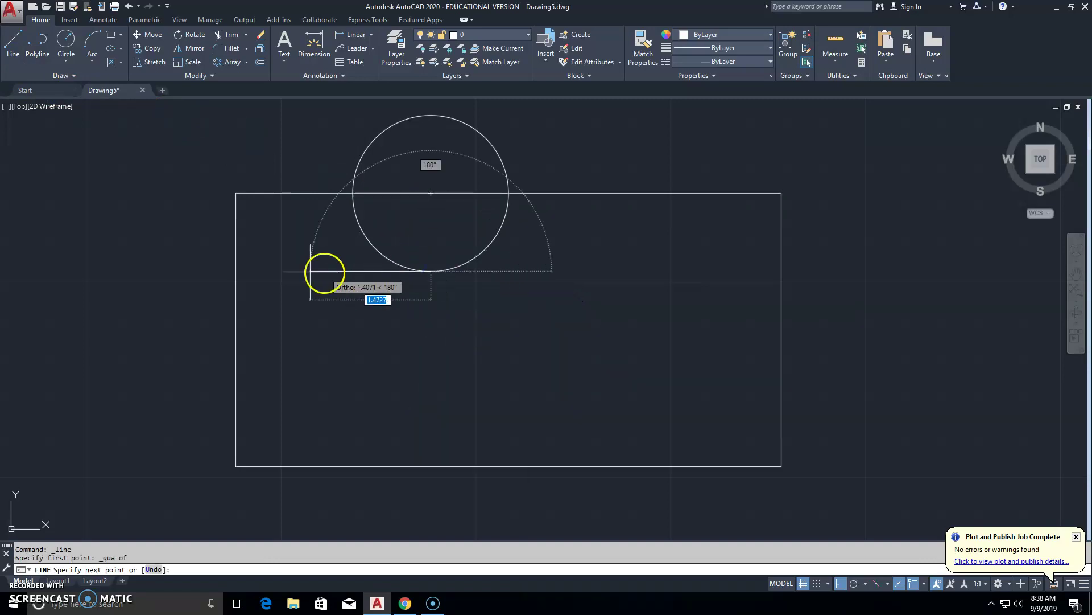
{"action": "left_click", "coordinate": [206, 267]}
{"action": "key", "text": "Escape"}
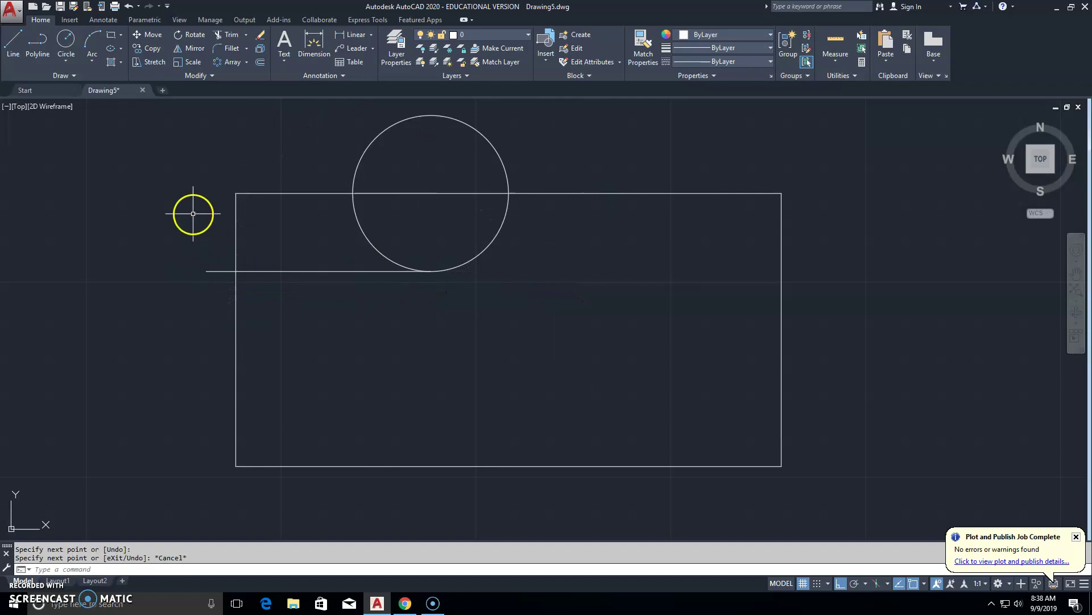
- Trim the corner edges and circle arcs to leave a rounded R1 notch step
{"action": "left_click", "coordinate": [217, 36]}
{"action": "right_click", "coordinate": [209, 248]}
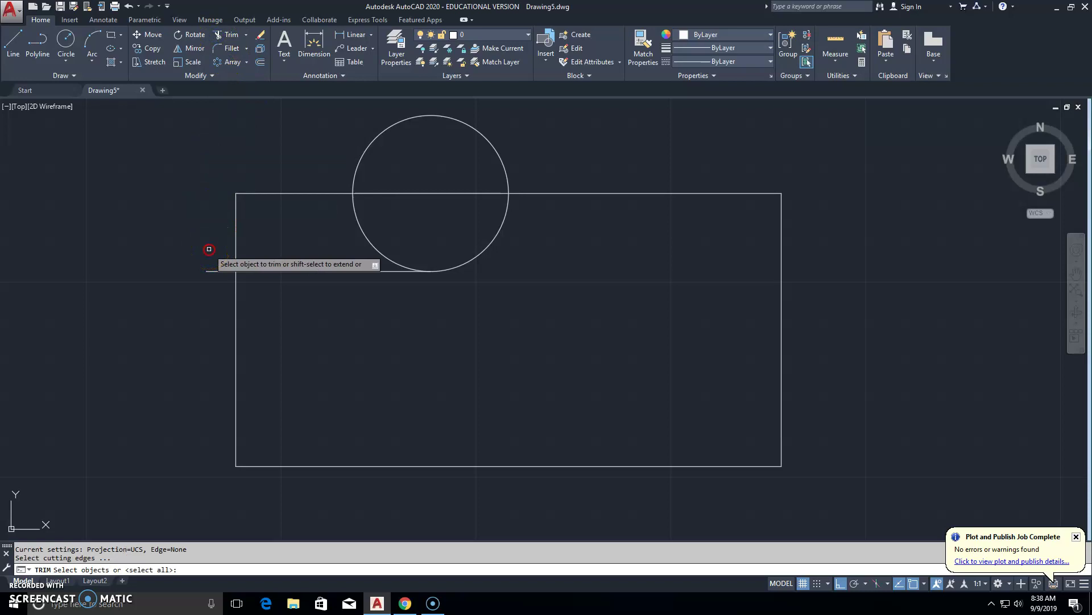
{"action": "left_click", "coordinate": [231, 249]}
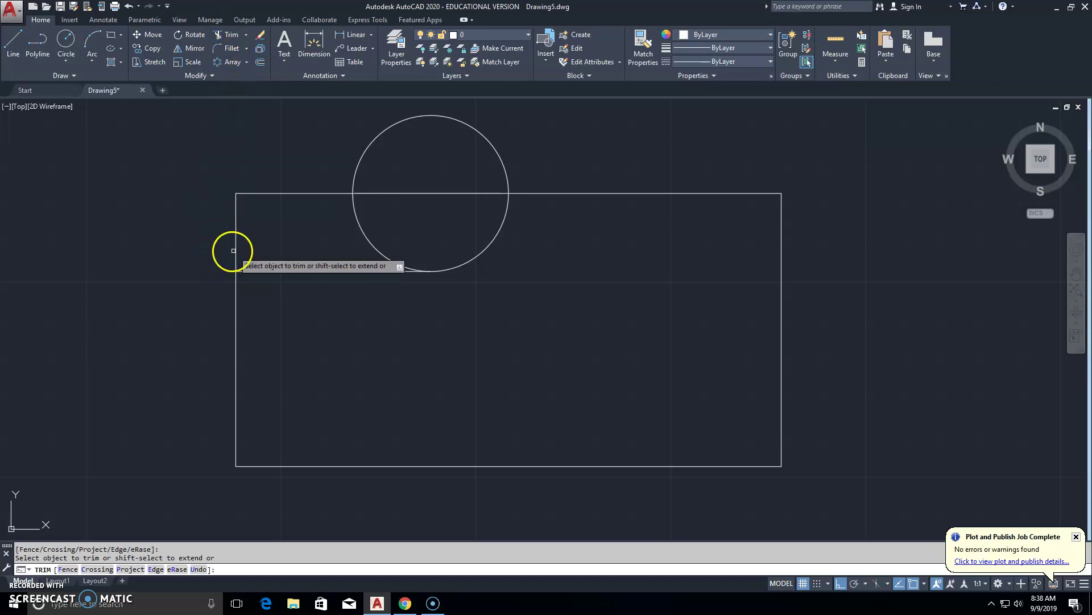
{"action": "left_click", "coordinate": [275, 193]}
{"action": "left_click", "coordinate": [376, 243]}
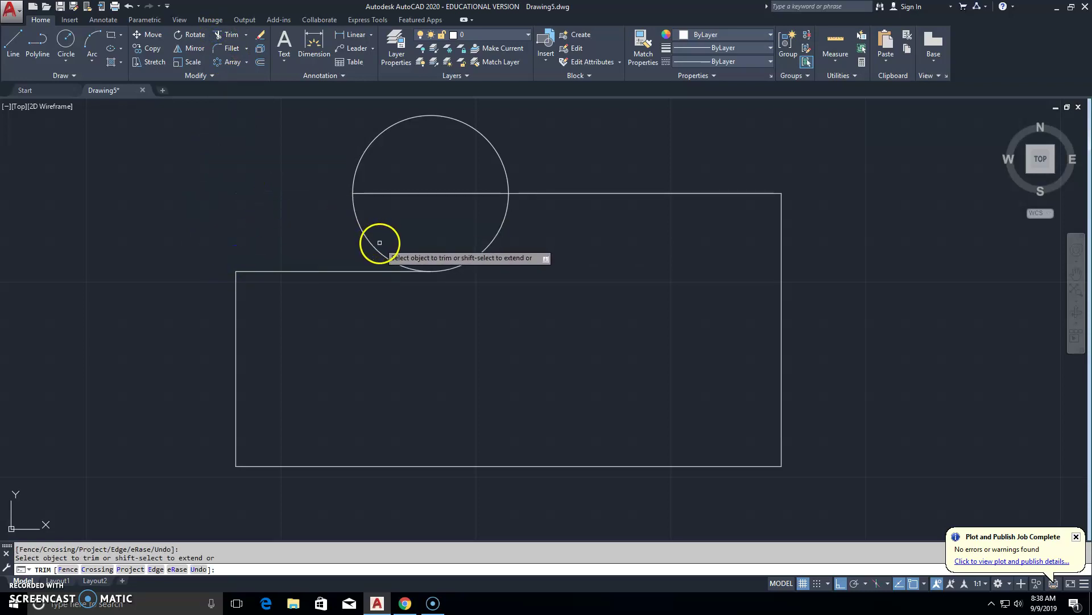
{"action": "left_click", "coordinate": [380, 194]}
{"action": "left_click", "coordinate": [357, 175]}
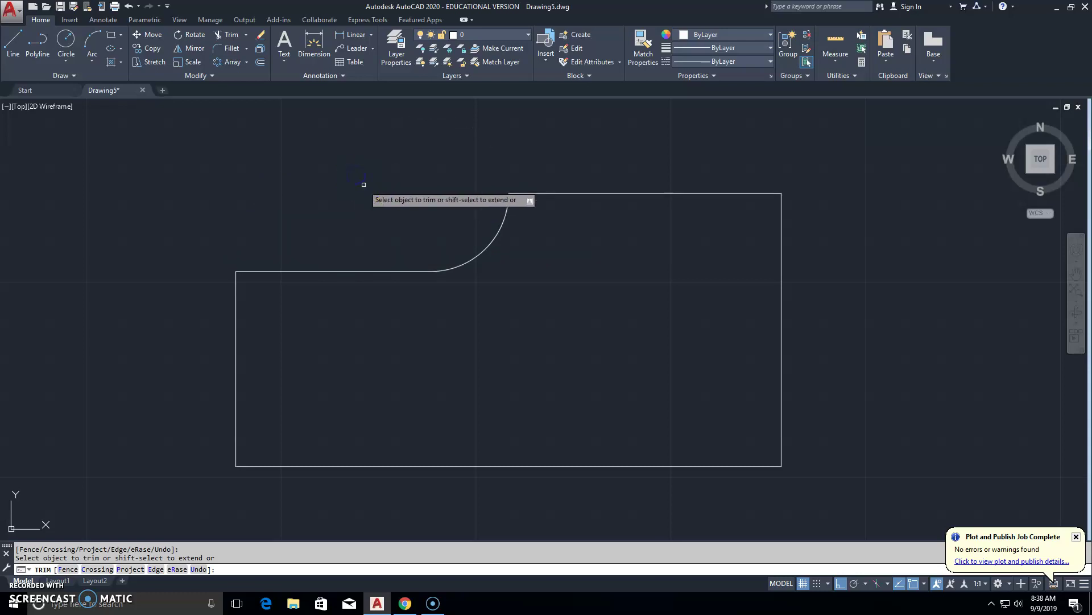
{"action": "key", "text": "Escape"}
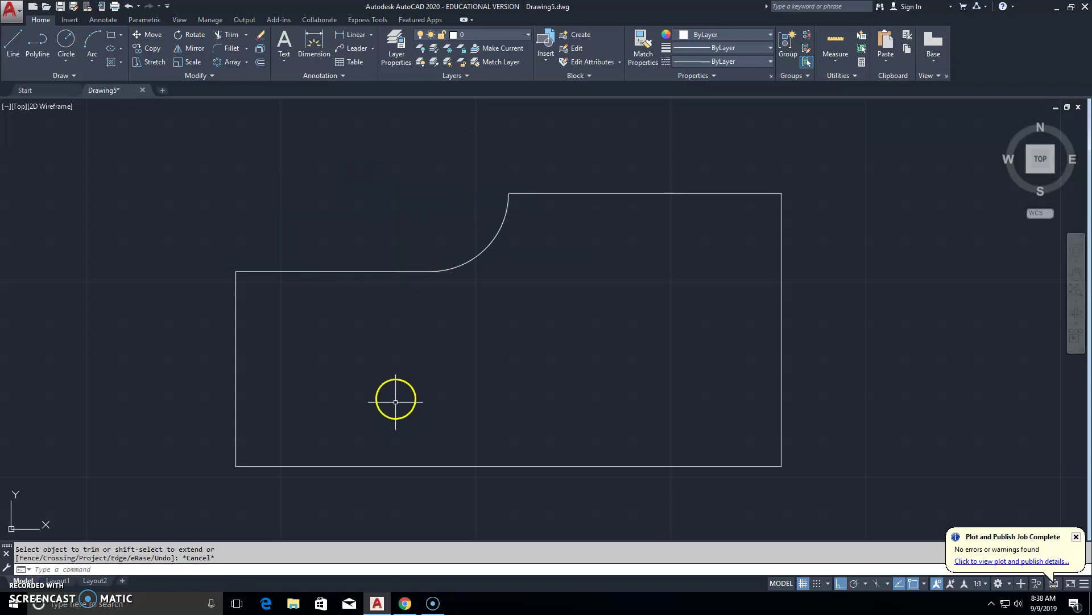
- View the Chrome reference drawing to check hole positions and sizes
{"action": "left_click", "coordinate": [403, 600]}
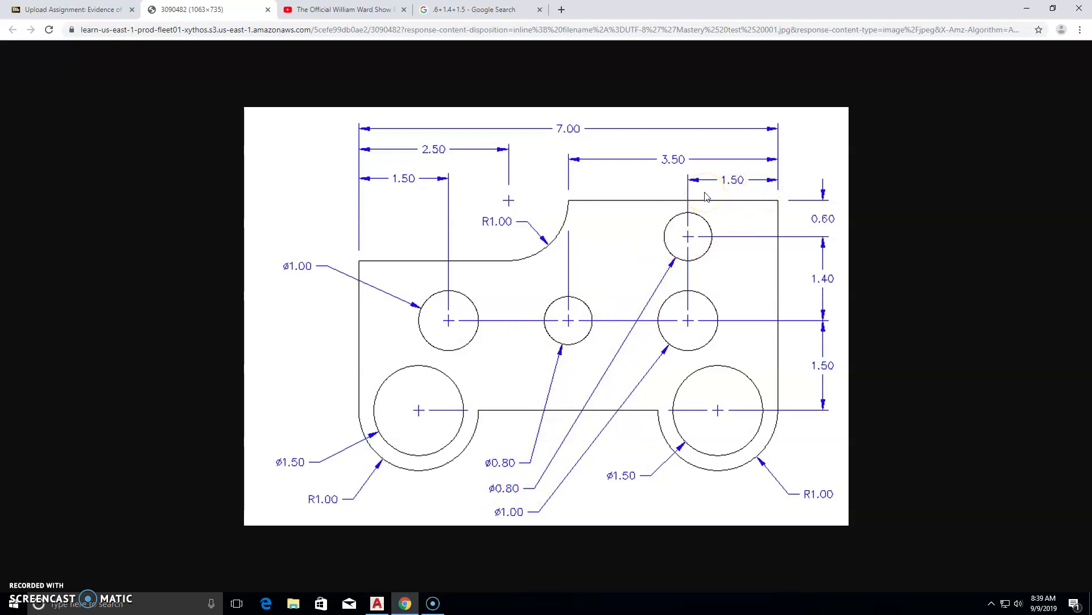
- Draw a 0.8 circle centred on the rectangle's top-right corner
{"action": "left_click", "coordinate": [374, 605]}
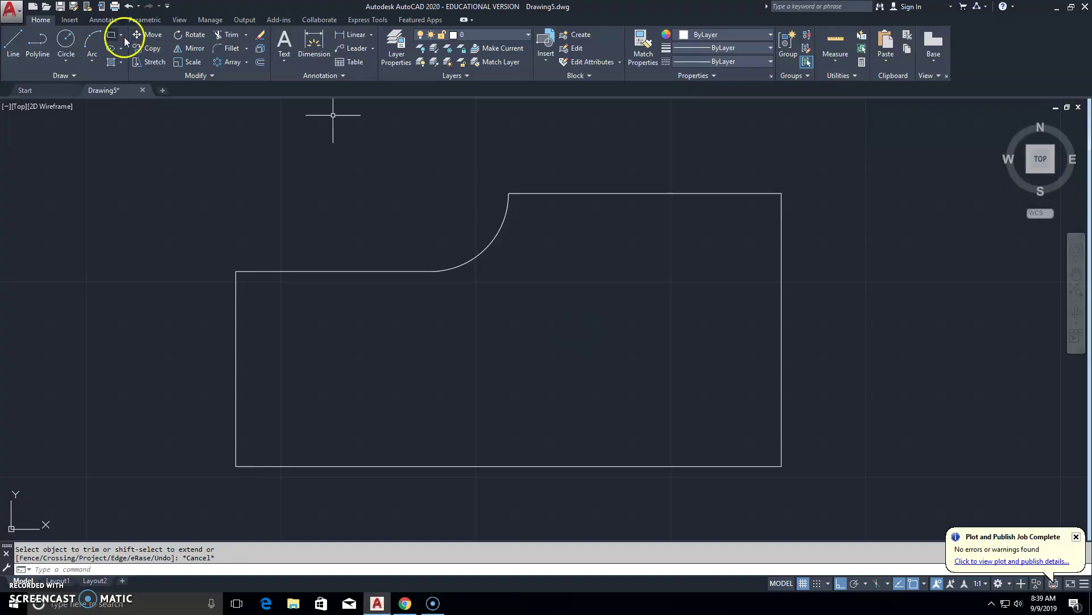
{"action": "left_click", "coordinate": [66, 62]}
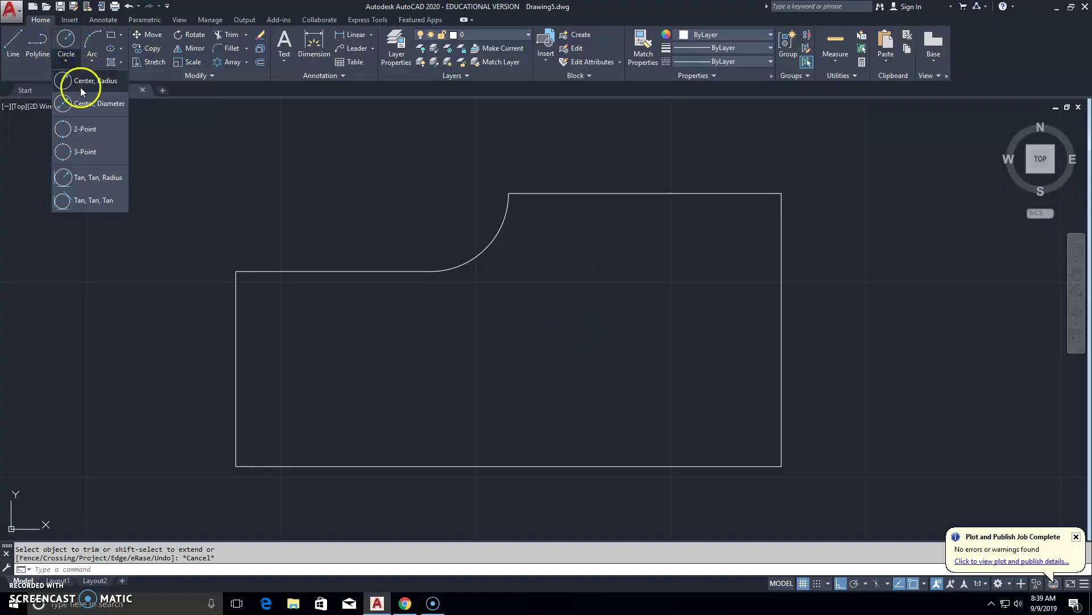
{"action": "left_click", "coordinate": [81, 87]}
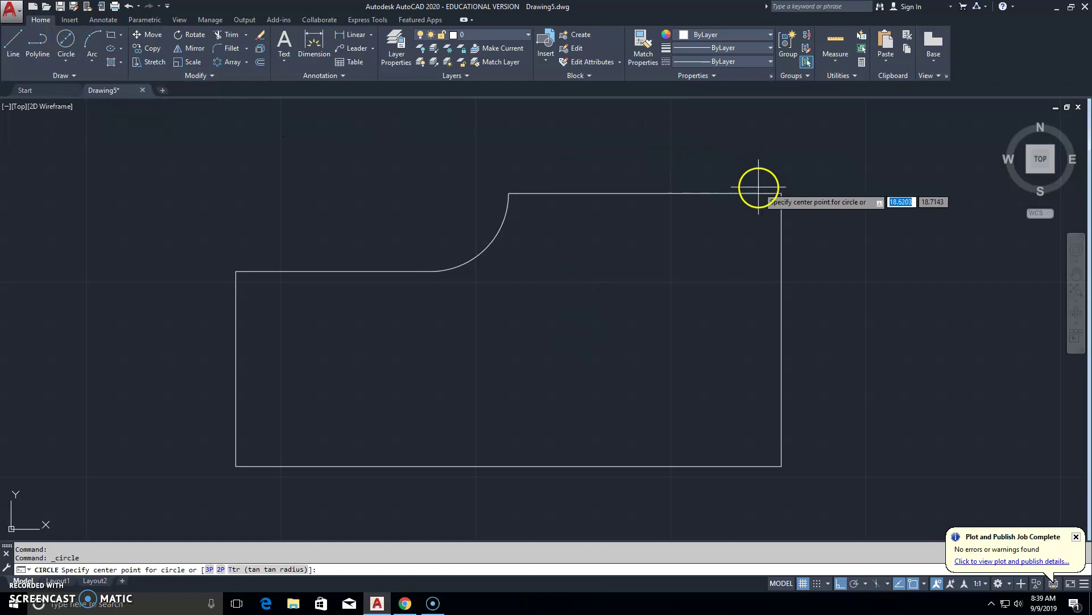
{"action": "left_click", "coordinate": [782, 194]}
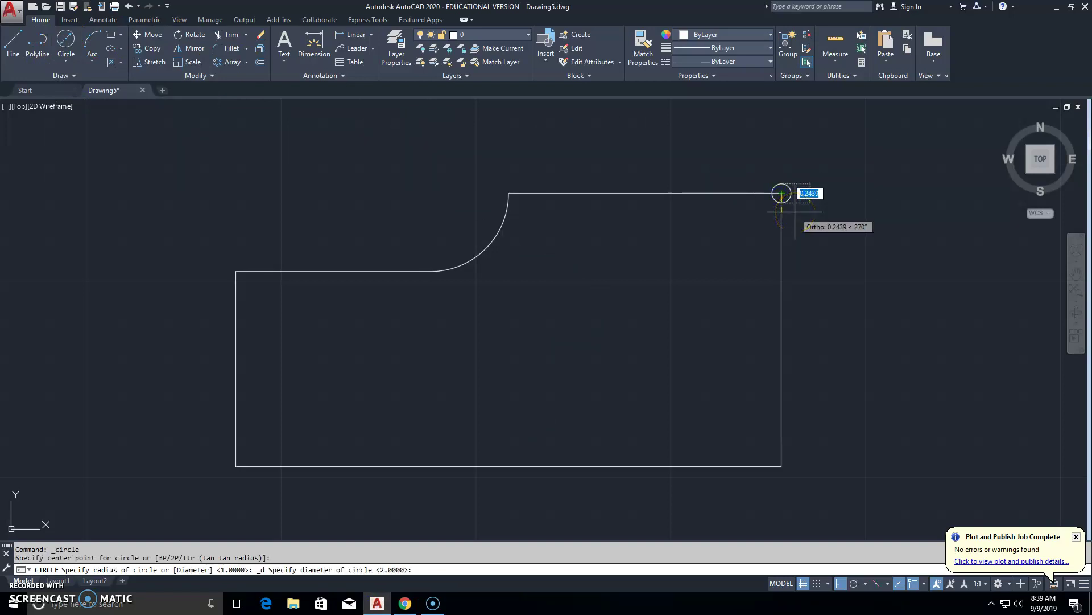
{"action": "type", "text": ".8"}
{"action": "key", "text": "Return"}
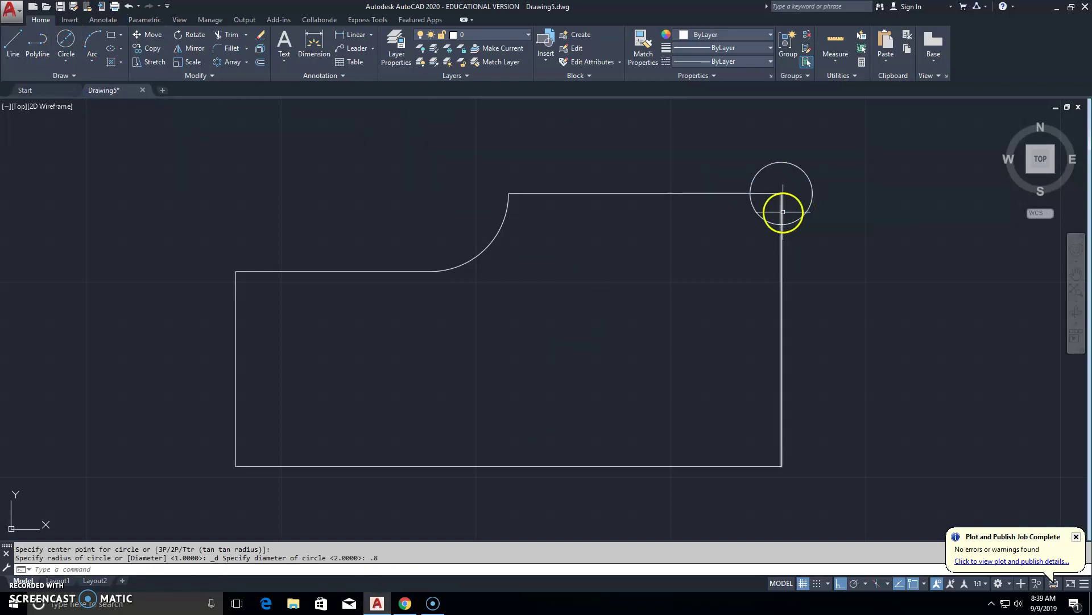
- Move the hole 1.5 units left along the top edge
{"action": "left_click", "coordinate": [149, 34]}
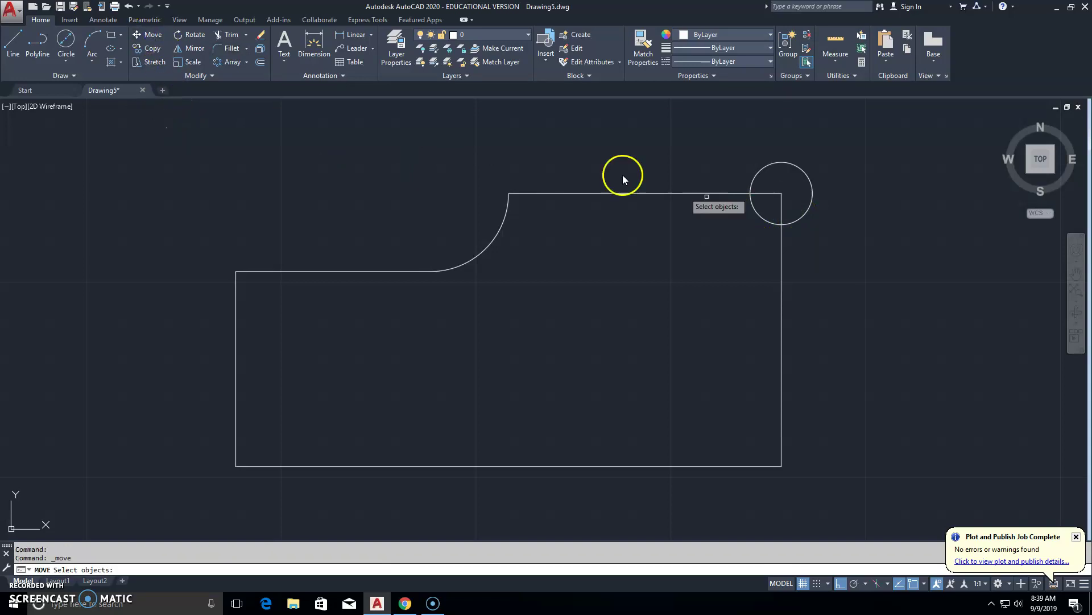
{"action": "left_click", "coordinate": [758, 203]}
{"action": "key", "text": "Return"}
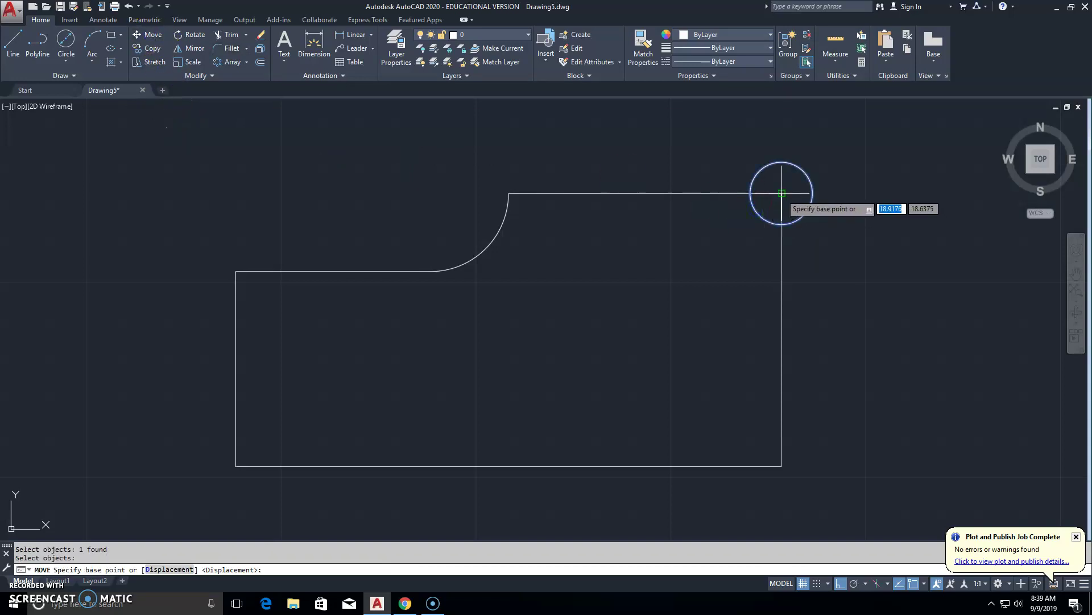
{"action": "left_click", "coordinate": [781, 194]}
{"action": "type", "text": "1.5"}
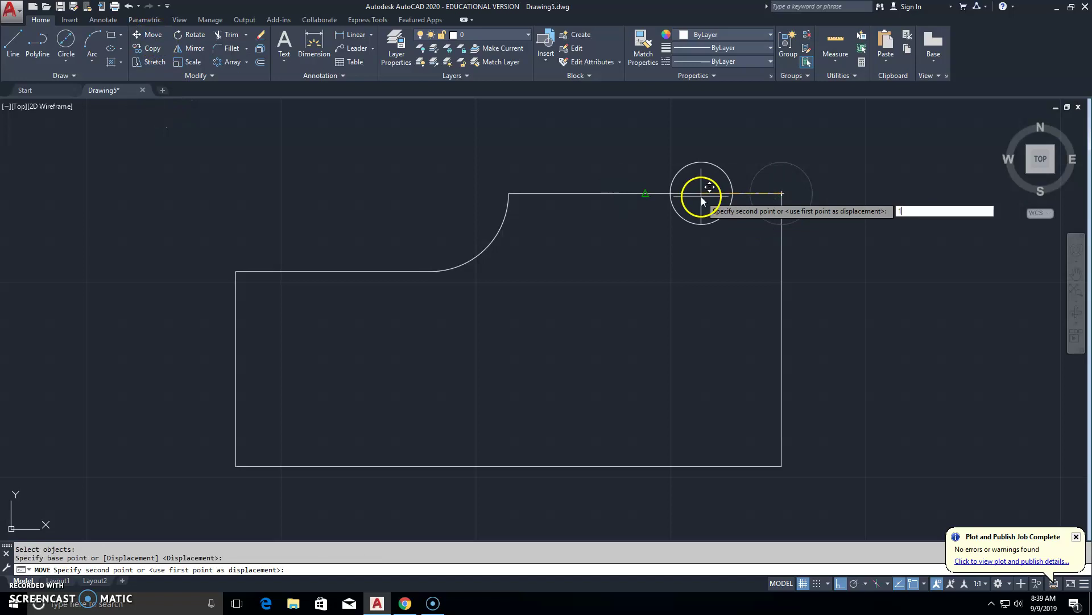
{"action": "key", "text": "Return"}
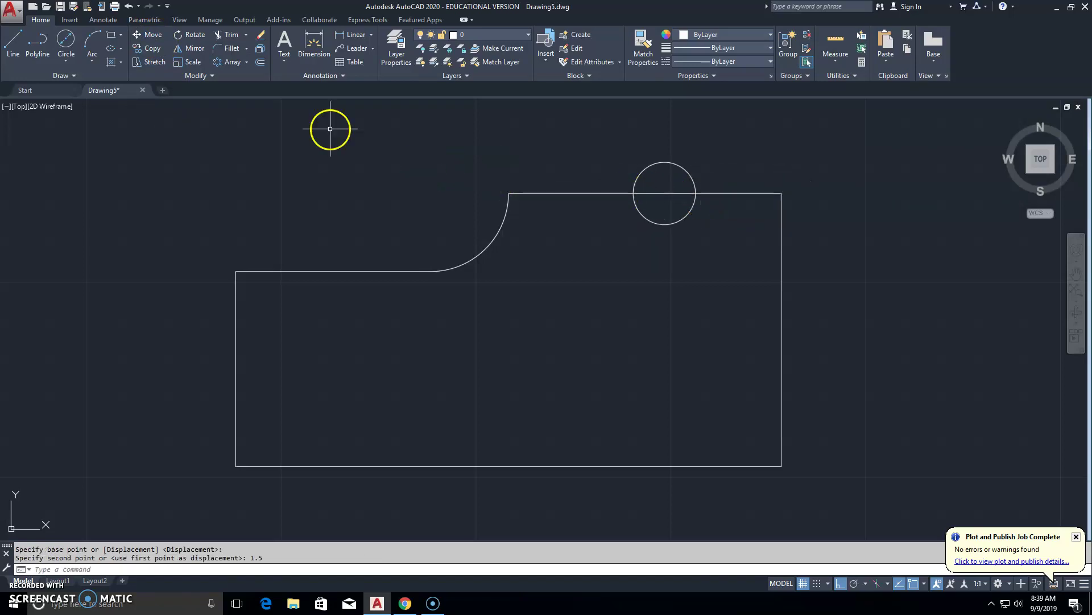
- Move the hole 0.6 units down from its centre, then recheck the reference drawing
{"action": "left_click", "coordinate": [153, 40]}
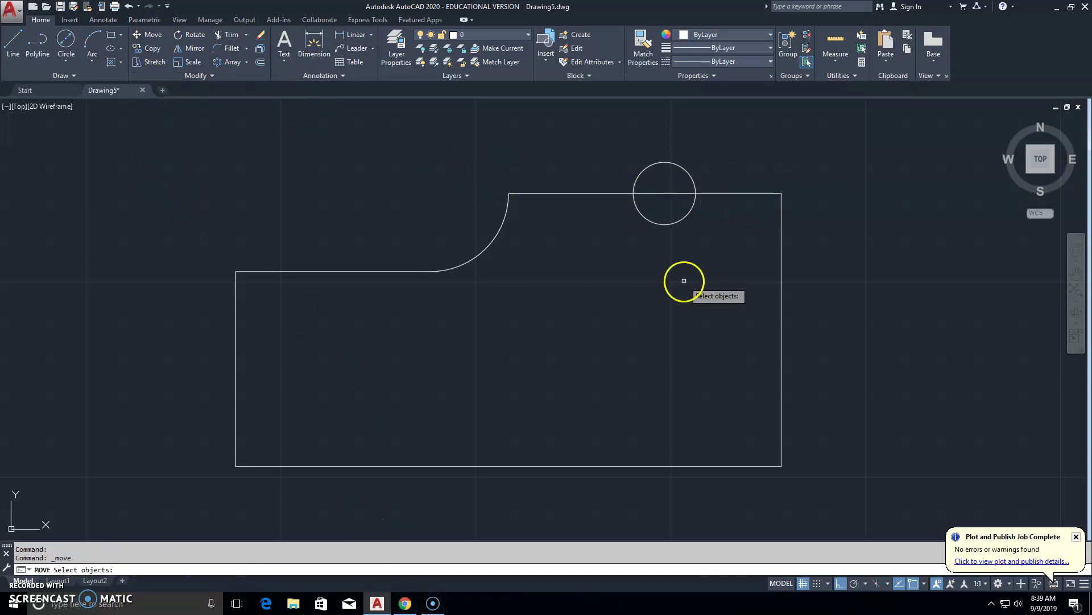
{"action": "left_click", "coordinate": [657, 223]}
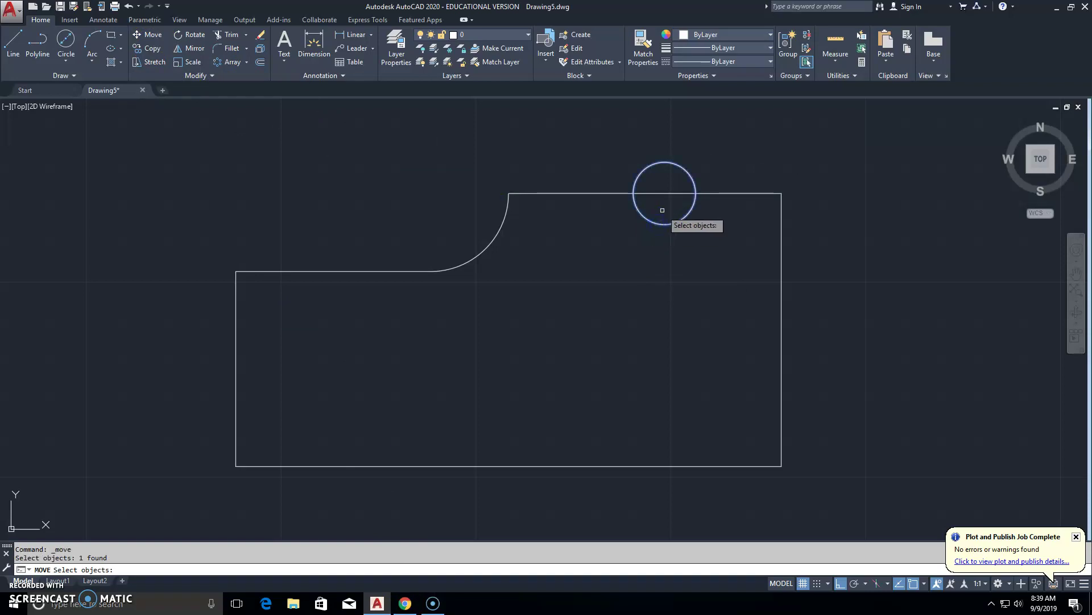
{"action": "key", "text": "Return"}
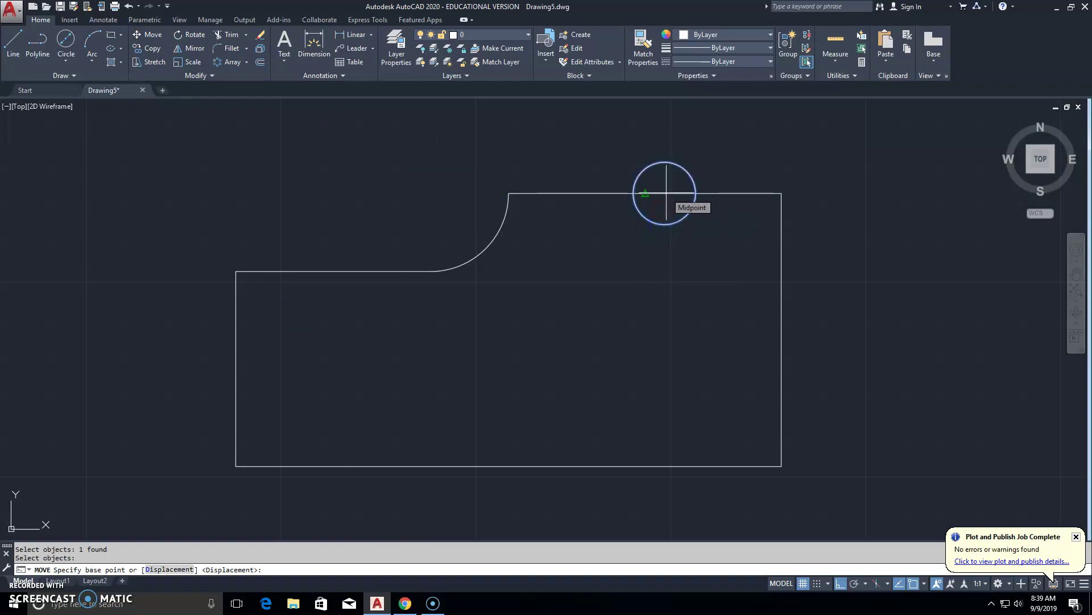
{"action": "right_click", "coordinate": [666, 193], "text": "shift"}
{"action": "left_click", "coordinate": [705, 340]}
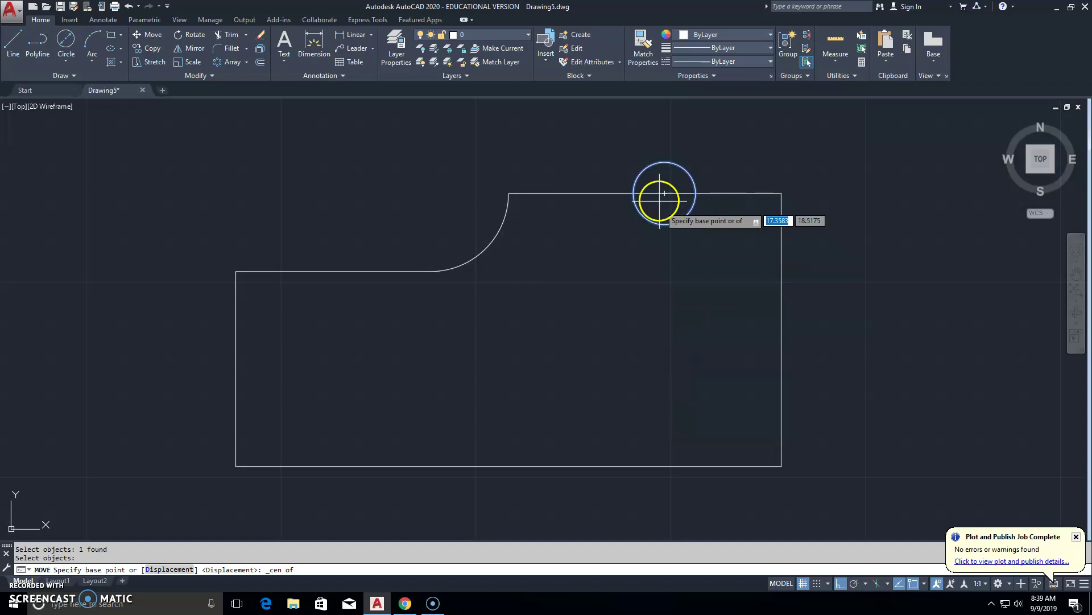
{"action": "left_click", "coordinate": [660, 194]}
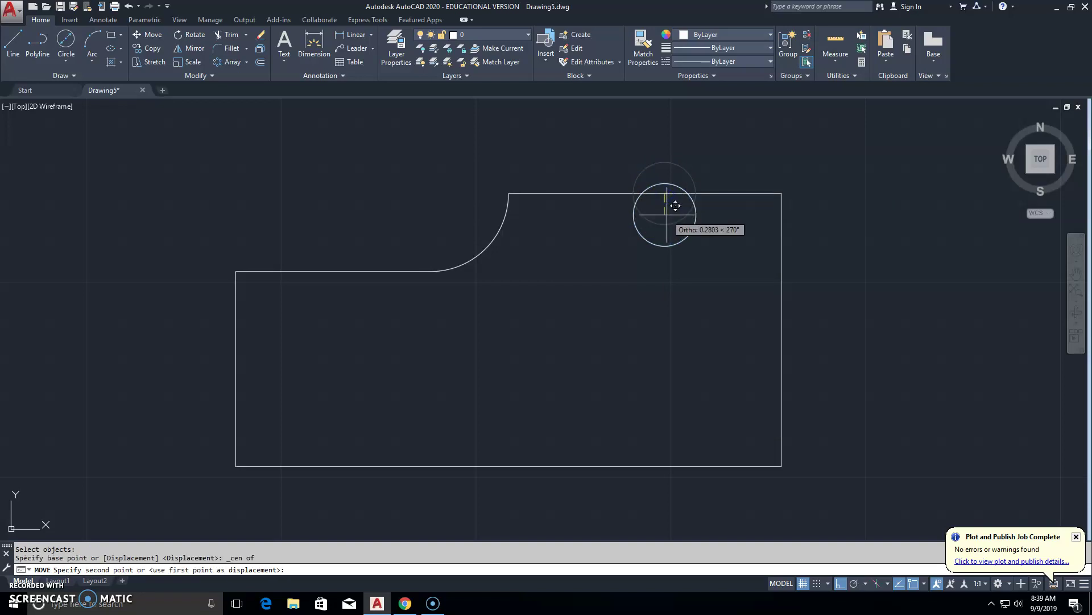
{"action": "type", "text": ".6"}
{"action": "key", "text": "Return"}
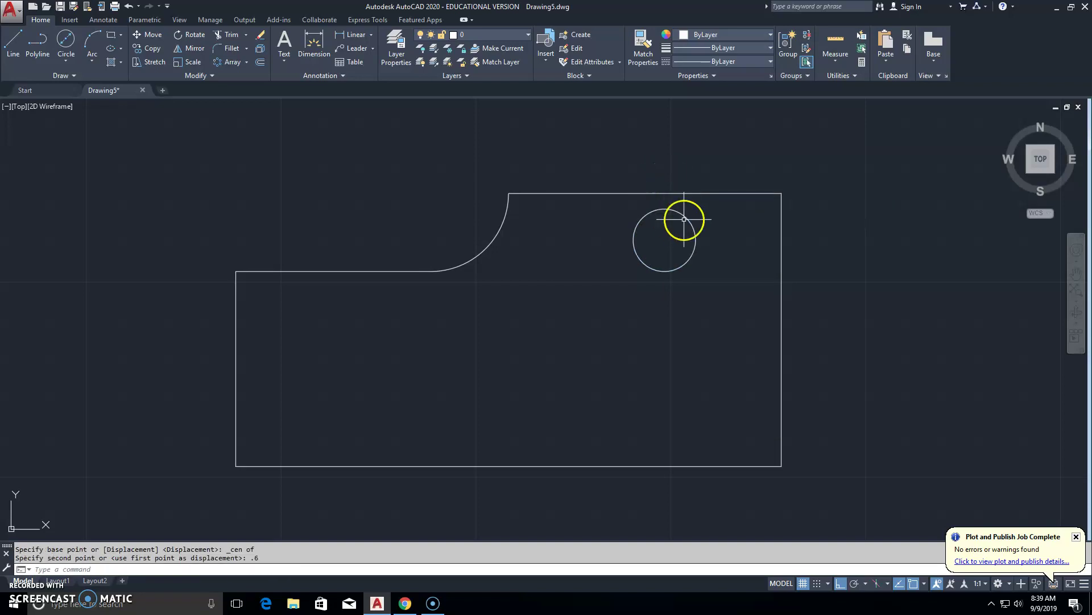
{"action": "left_click", "coordinate": [398, 606]}
{"action": "mouse_move", "coordinate": [384, 610]}
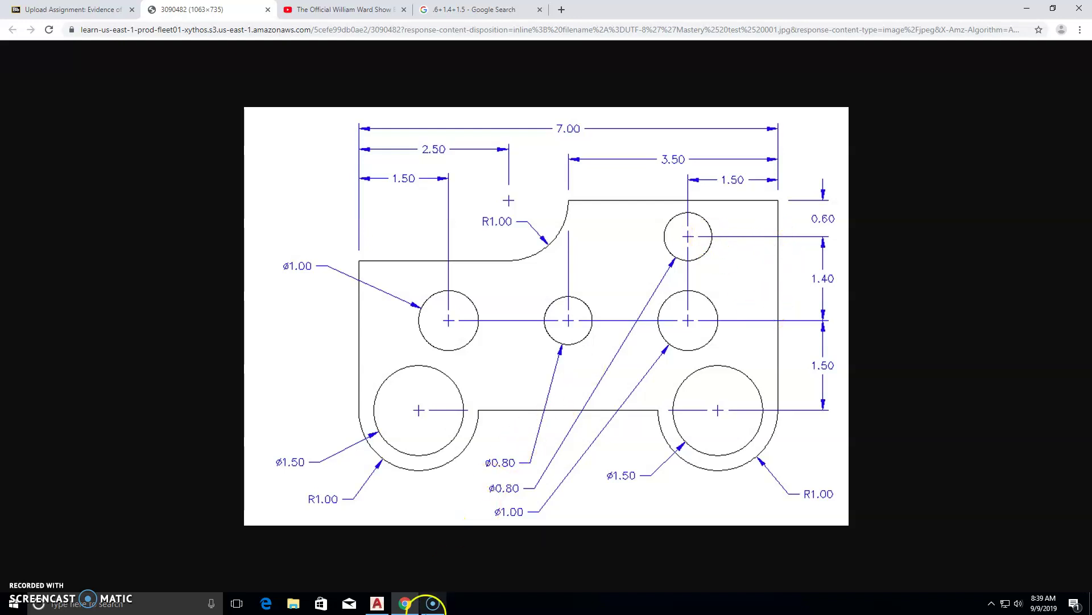
- Begin moving the hole from its centre, then cancel, leaving it in place
{"action": "left_click", "coordinate": [377, 603]}
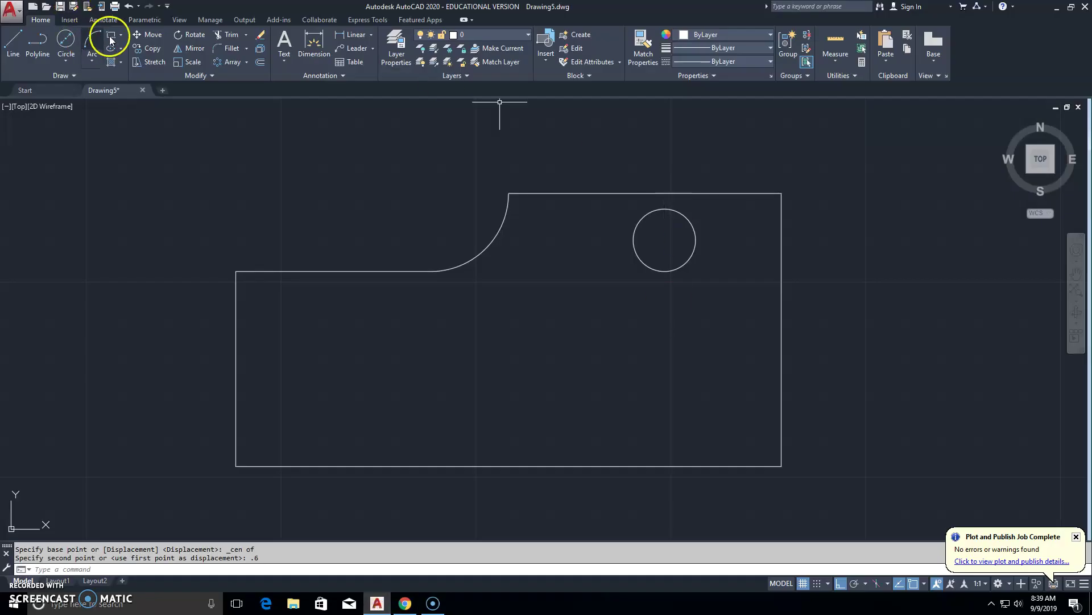
{"action": "left_click", "coordinate": [148, 34]}
{"action": "left_click", "coordinate": [641, 258]}
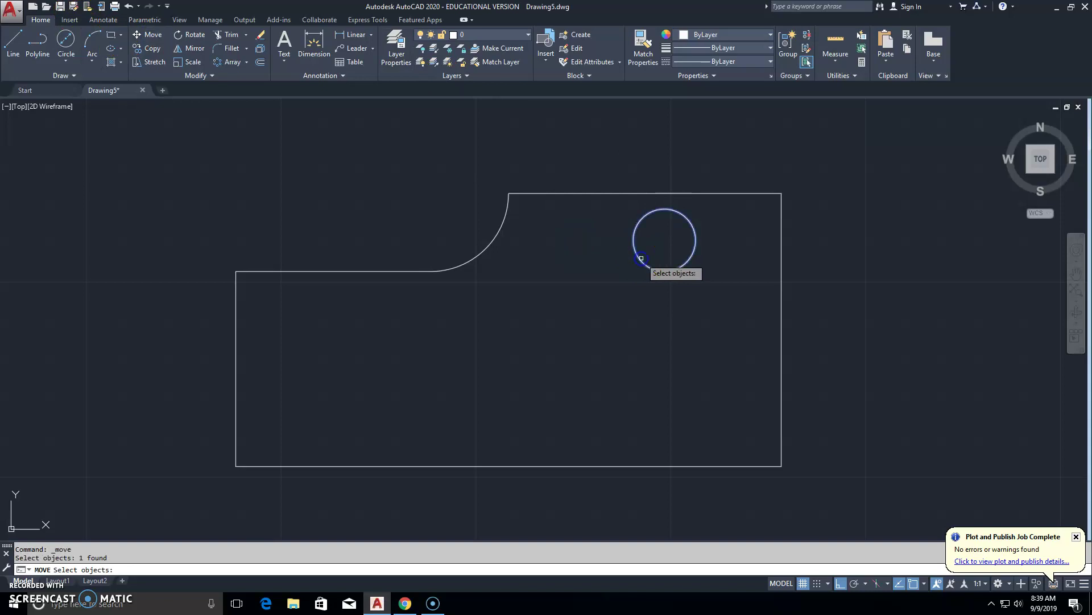
{"action": "key", "text": "Return"}
{"action": "right_click", "coordinate": [670, 240], "text": "shift"}
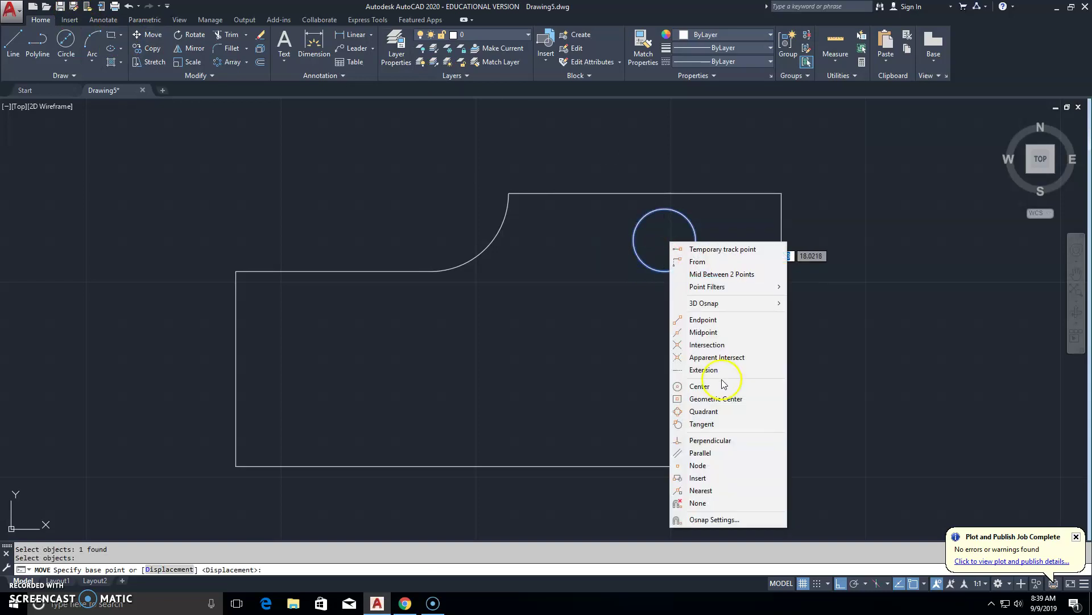
{"action": "left_click", "coordinate": [711, 383]}
{"action": "left_click", "coordinate": [664, 240]}
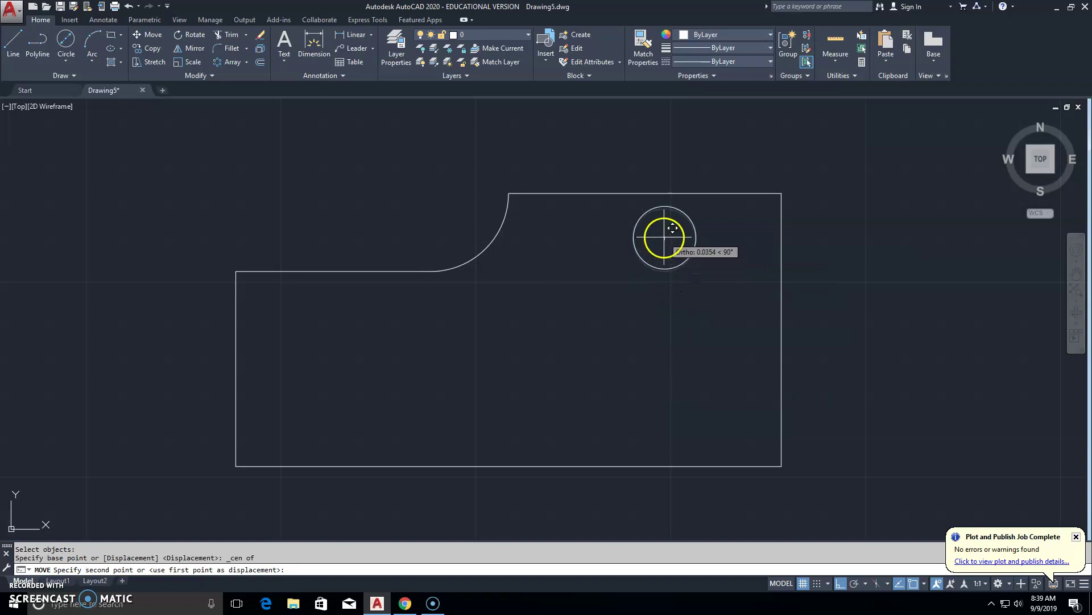
{"action": "key", "text": "Escape"}
- Copy the Ø0.8 hole from its centre to 1.4 units directly below
{"action": "left_click", "coordinate": [161, 48]}
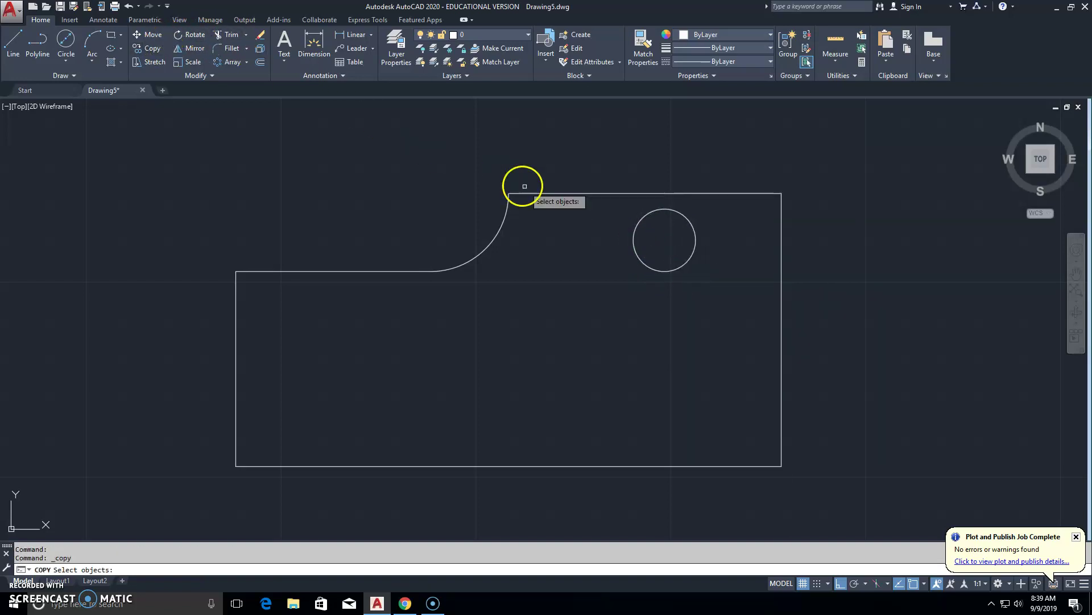
{"action": "left_click", "coordinate": [635, 235]}
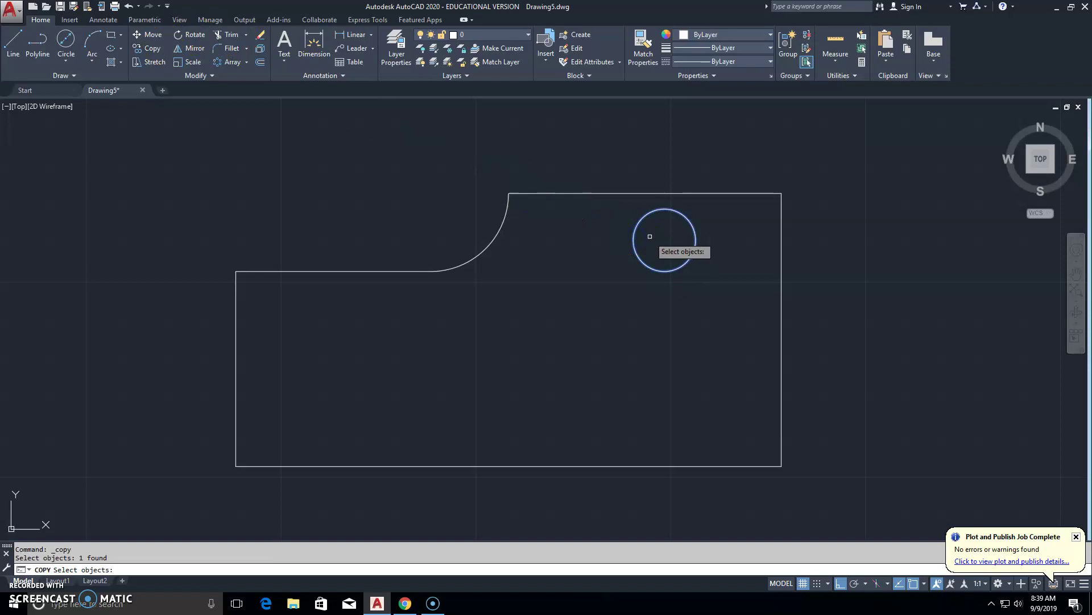
{"action": "key", "text": "Return"}
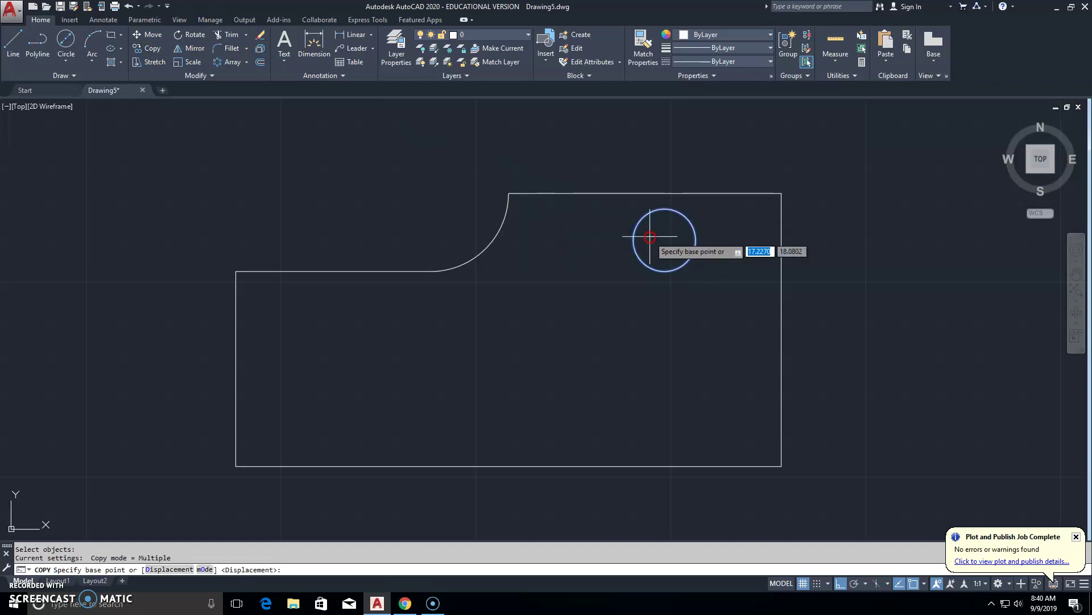
{"action": "right_click", "coordinate": [676, 244], "text": "shift"}
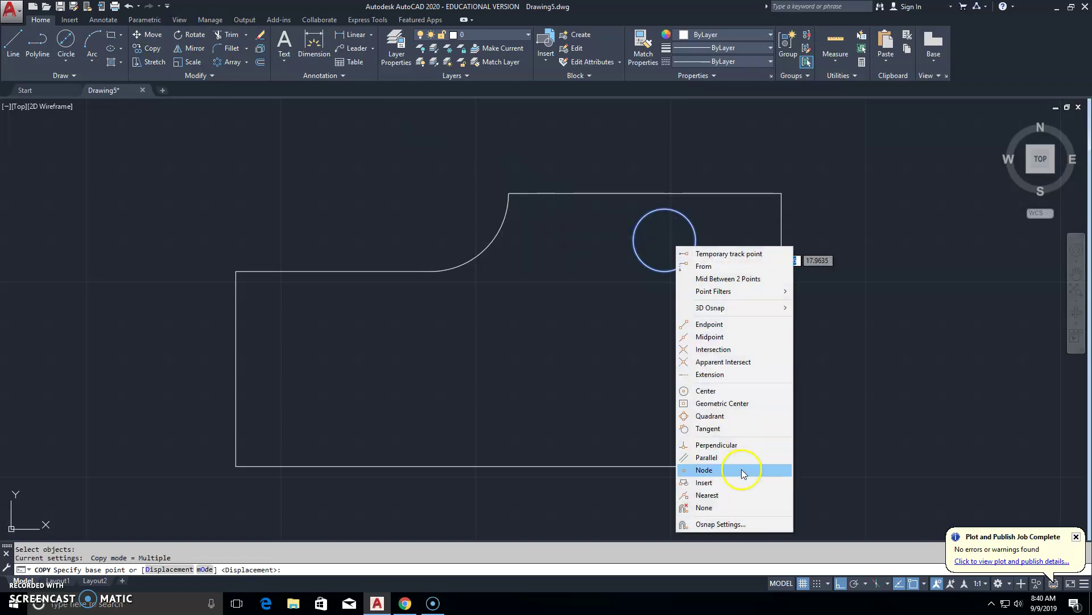
{"action": "left_click", "coordinate": [709, 391]}
{"action": "left_click", "coordinate": [664, 242]}
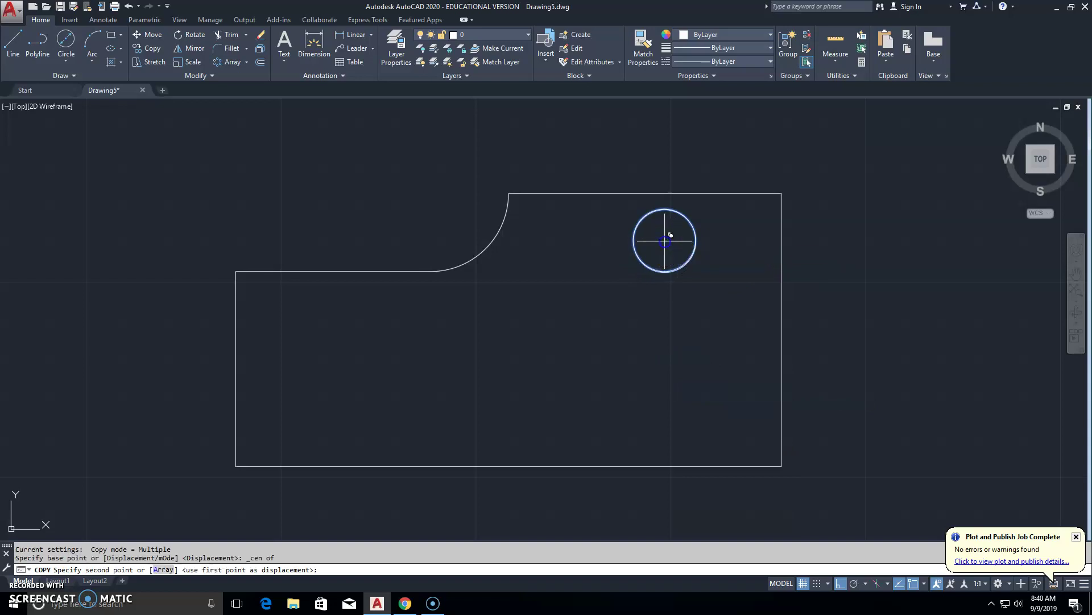
{"action": "type", "text": "1."}
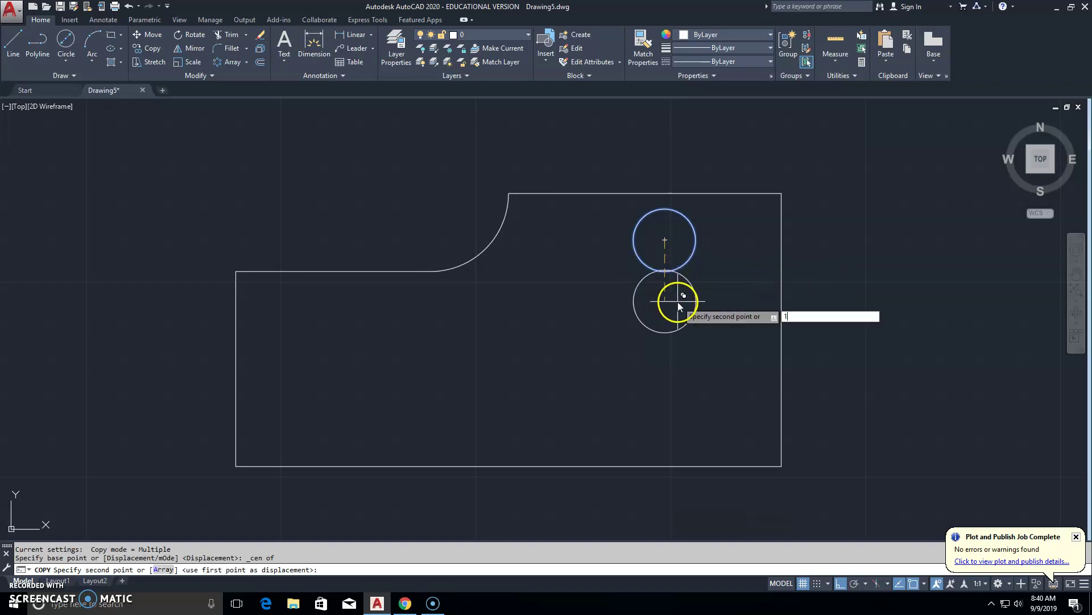
{"action": "type", "text": "4"}
{"action": "key", "text": "Return"}
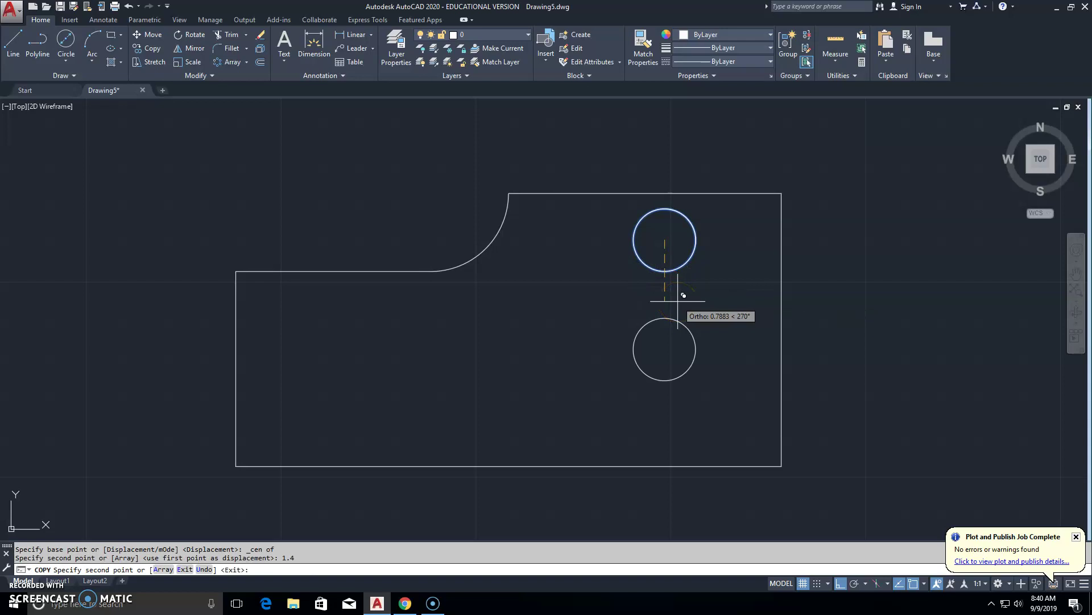
{"action": "key", "text": "Escape"}
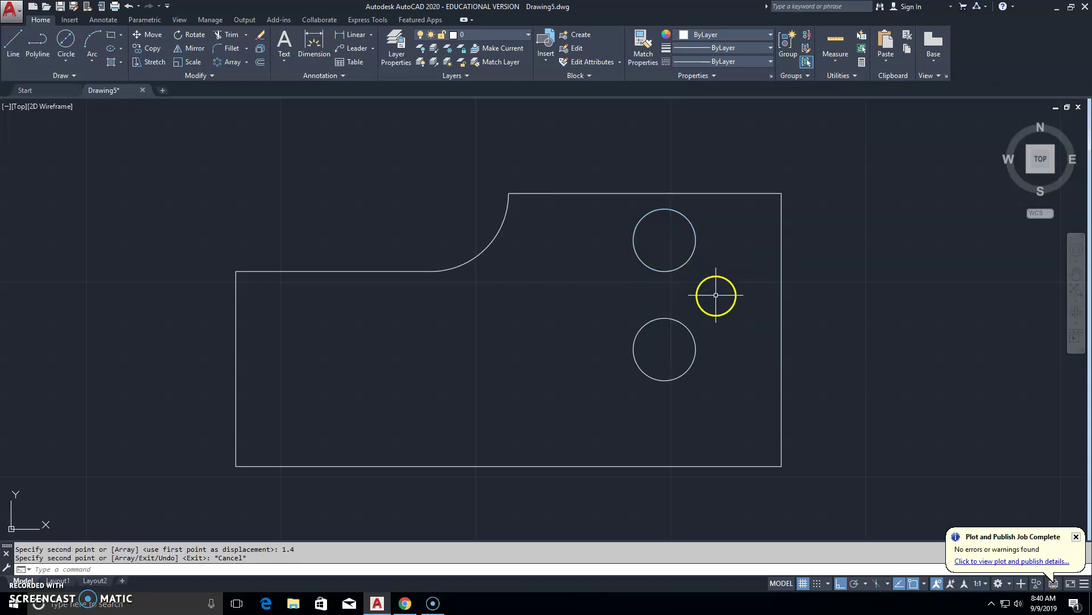
- Draw a Ø1 circle centred on the lower Ø0.8 hole, making concentric rings
{"action": "left_click", "coordinate": [407, 602]}
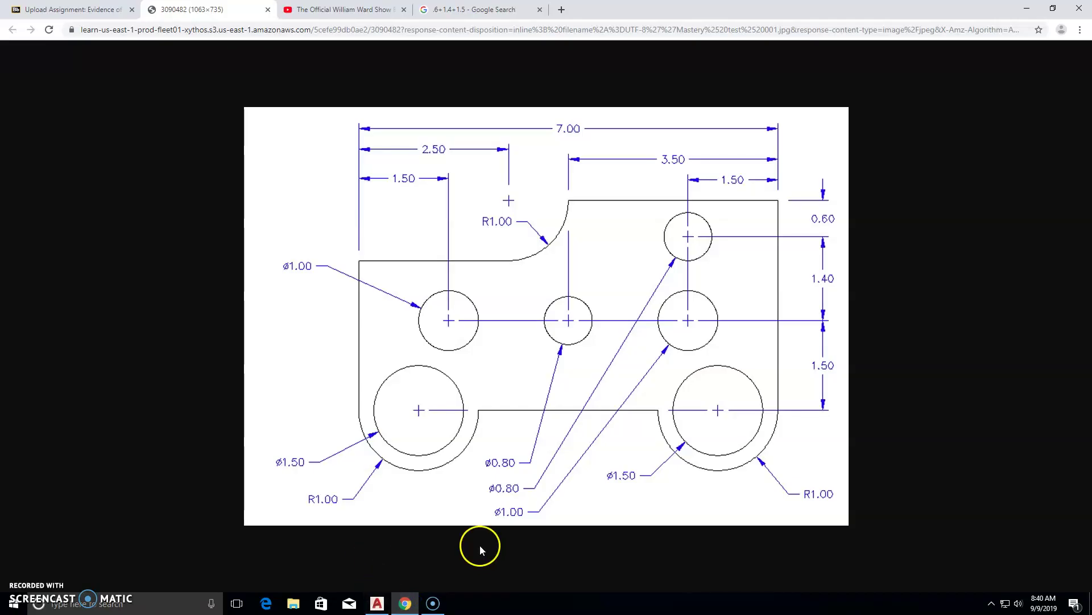
{"action": "left_click", "coordinate": [378, 604]}
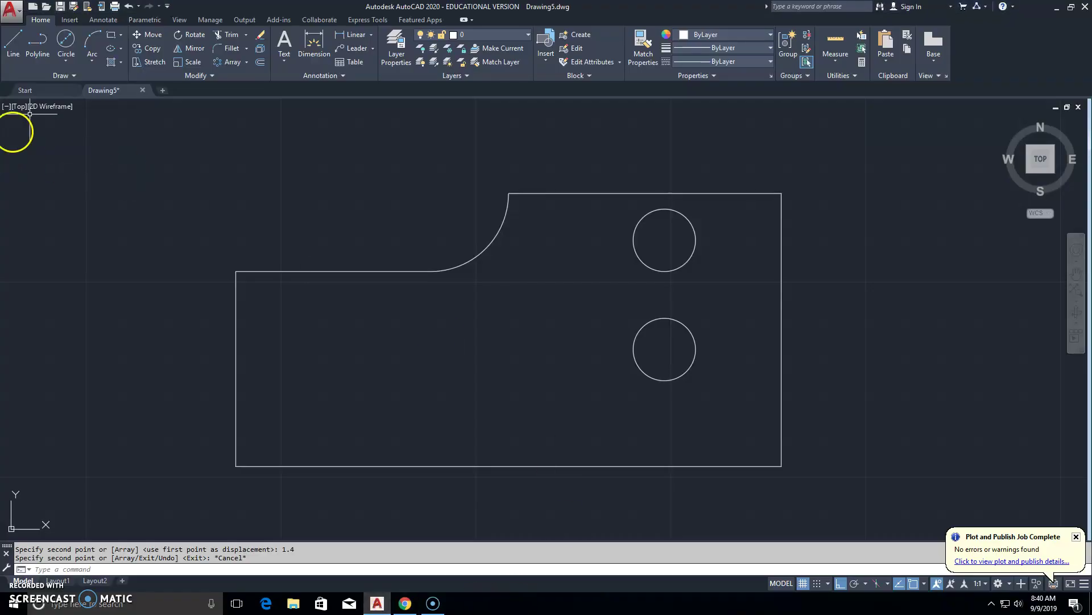
{"action": "left_click", "coordinate": [70, 47]}
{"action": "left_click", "coordinate": [664, 349]}
{"action": "type", "text": "d"}
{"action": "key", "text": "Return"}
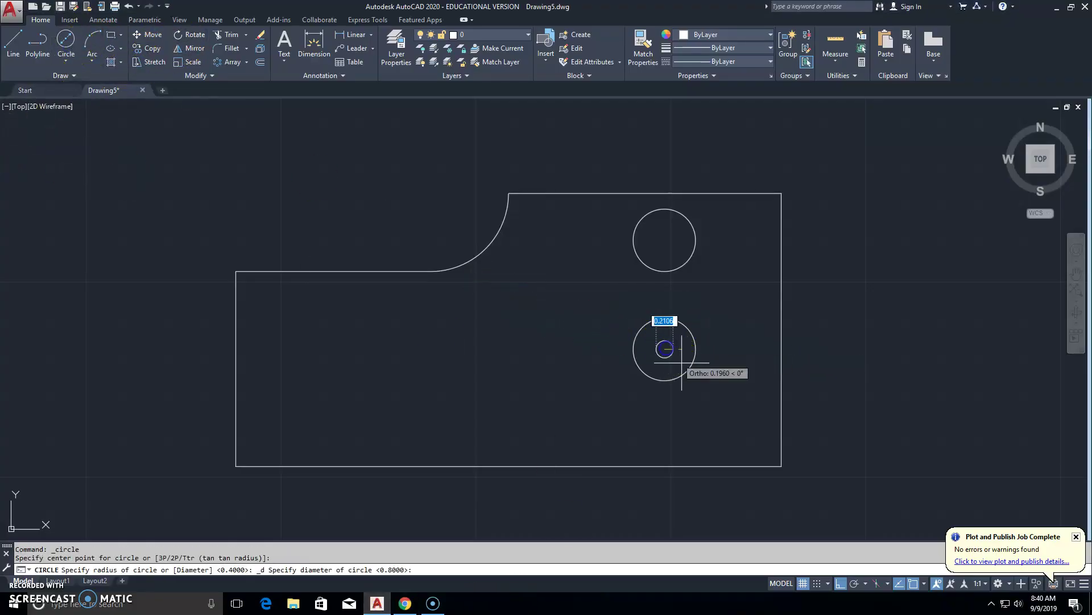
{"action": "left_click", "coordinate": [699, 379]}
{"action": "type", "text": "1"}
{"action": "key", "text": "Return"}
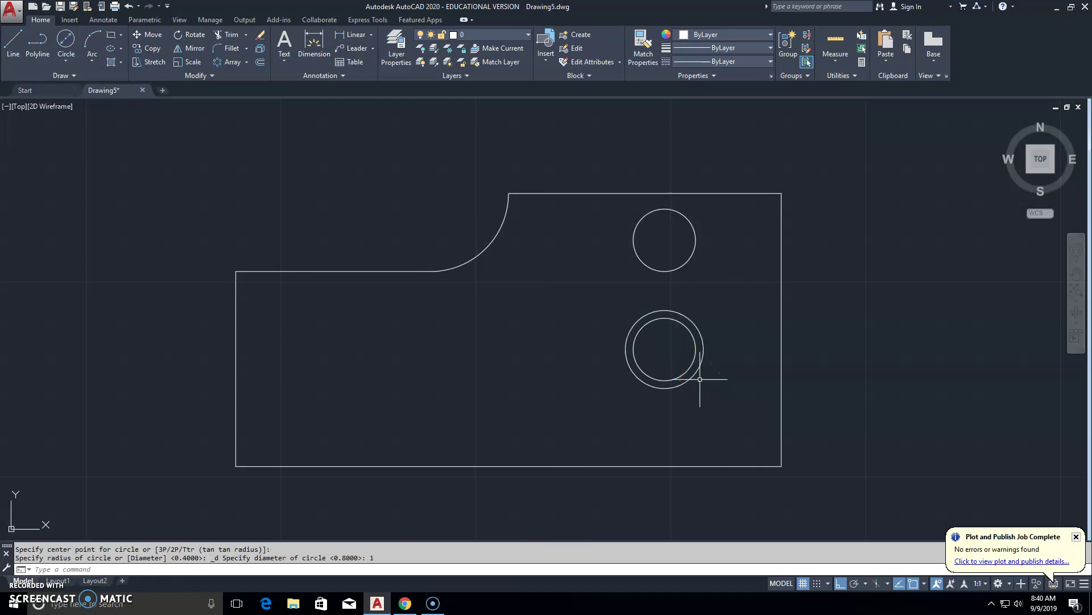
{"action": "left_click", "coordinate": [260, 34]}
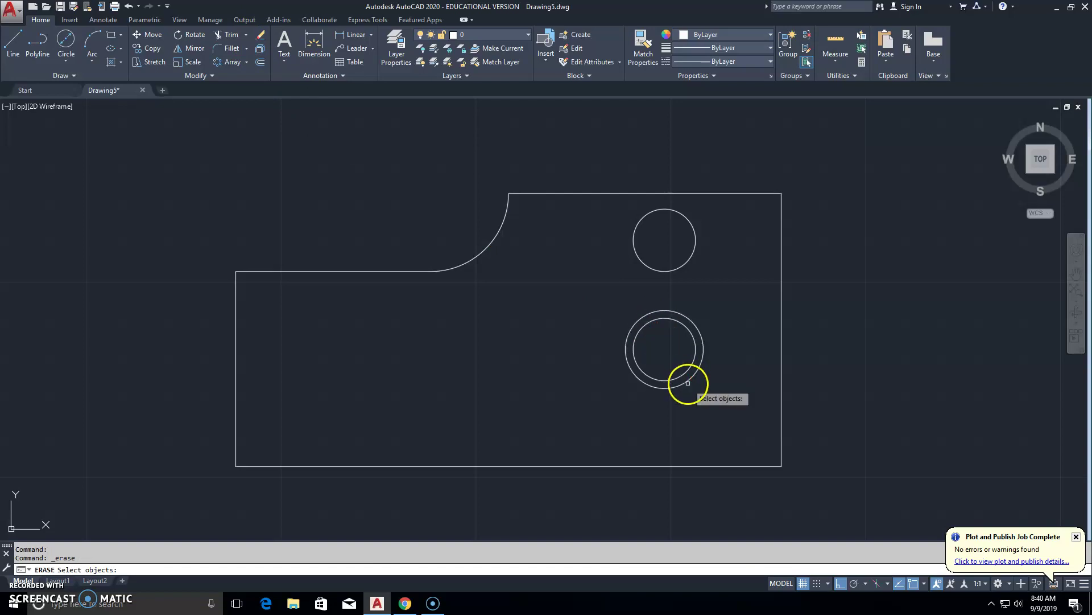
{"action": "key", "text": "Escape"}
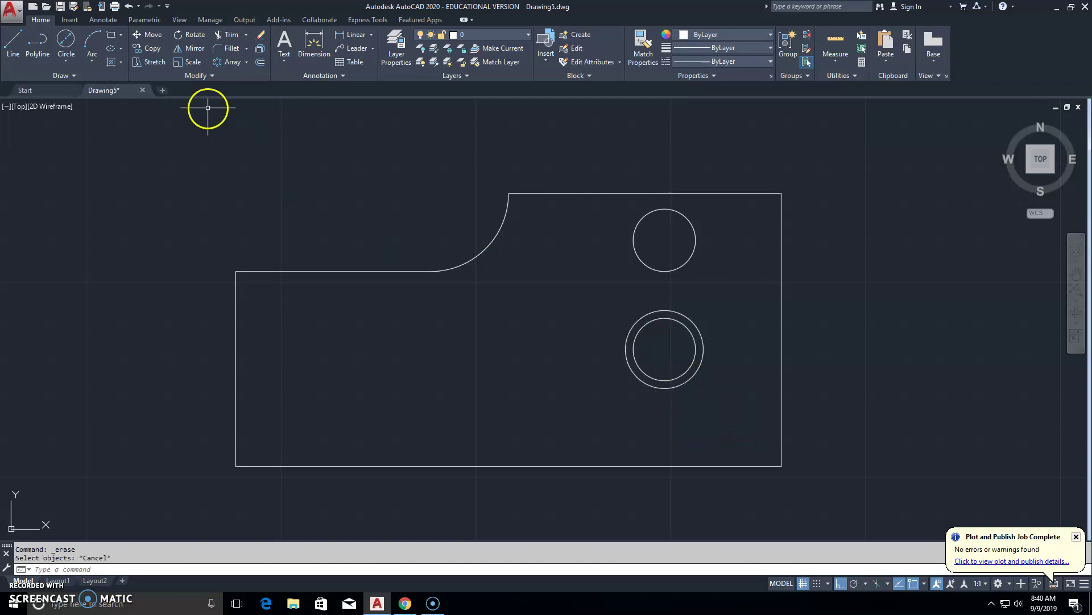
- Move the inner Ø0.8 circle 2 units left from its centre to form the middle hole
{"action": "left_click", "coordinate": [152, 39]}
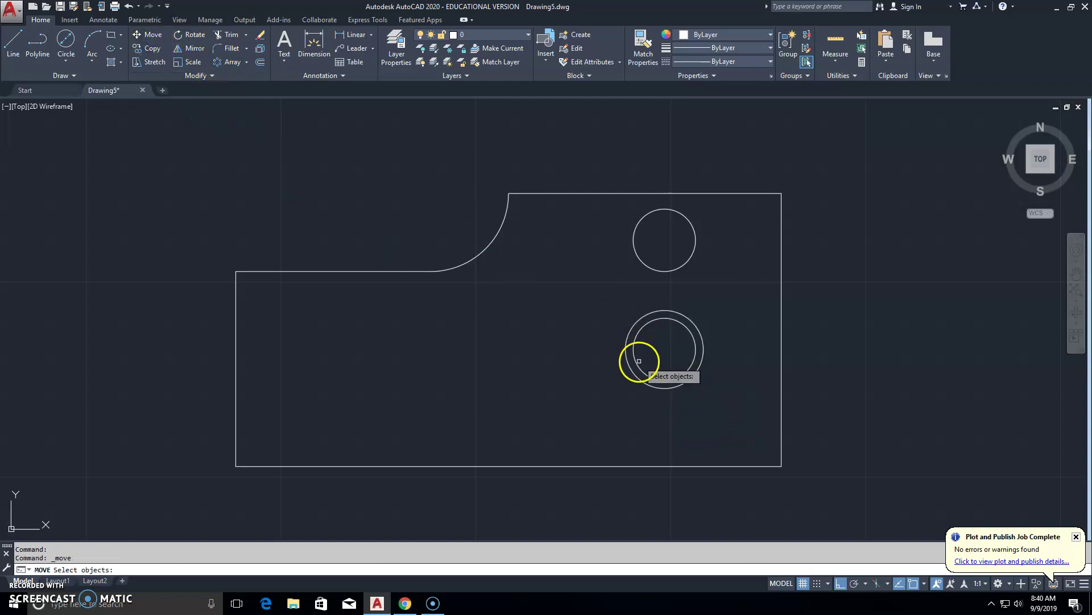
{"action": "left_click", "coordinate": [635, 360]}
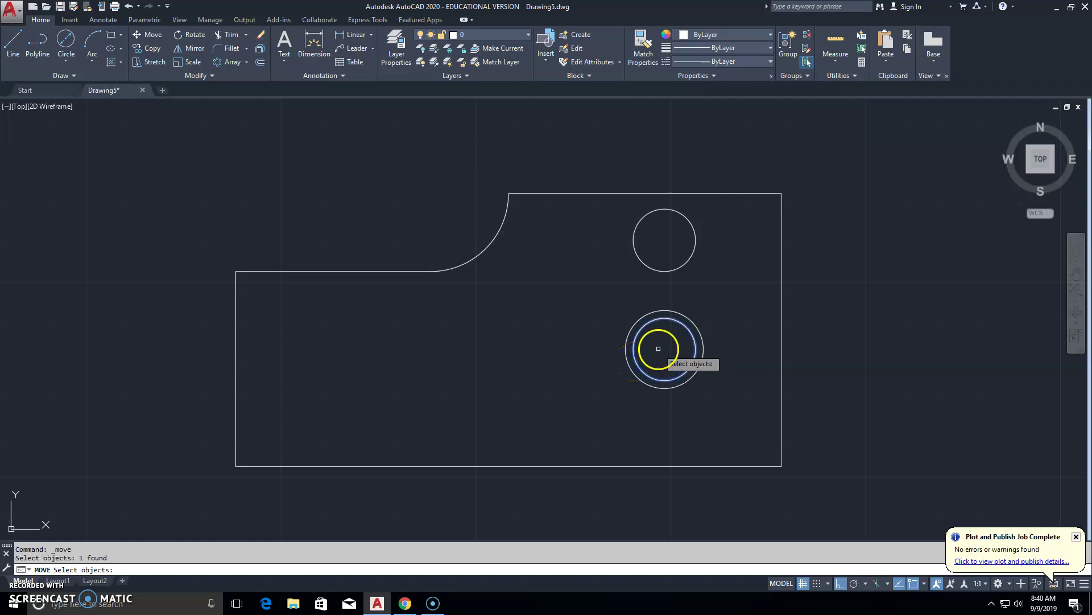
{"action": "key", "text": "Return"}
{"action": "right_click", "coordinate": [660, 349], "text": "shift"}
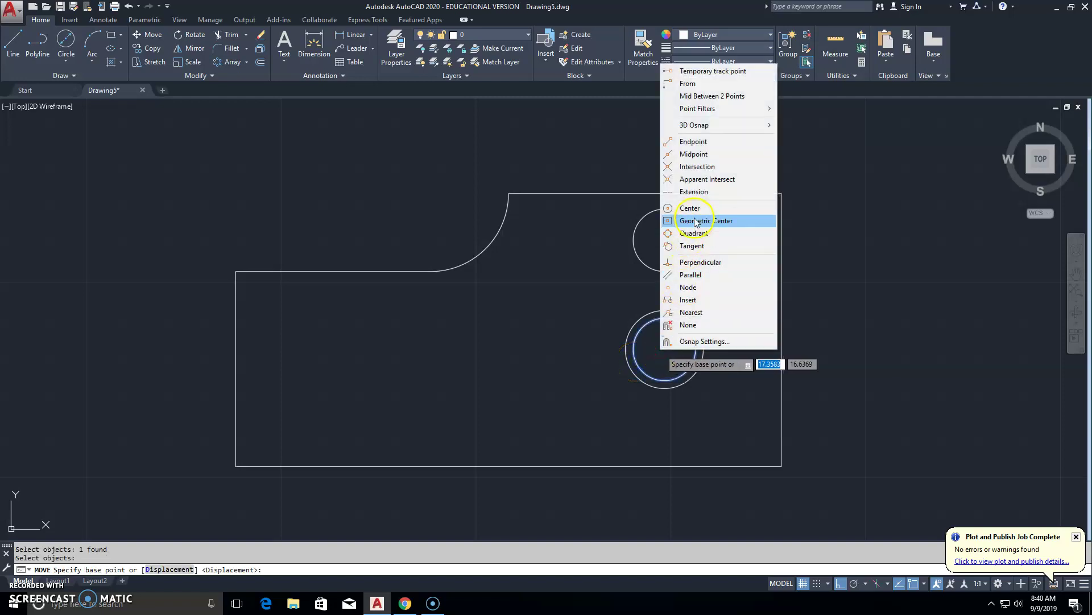
{"action": "left_click", "coordinate": [706, 215]}
{"action": "left_click", "coordinate": [665, 350]}
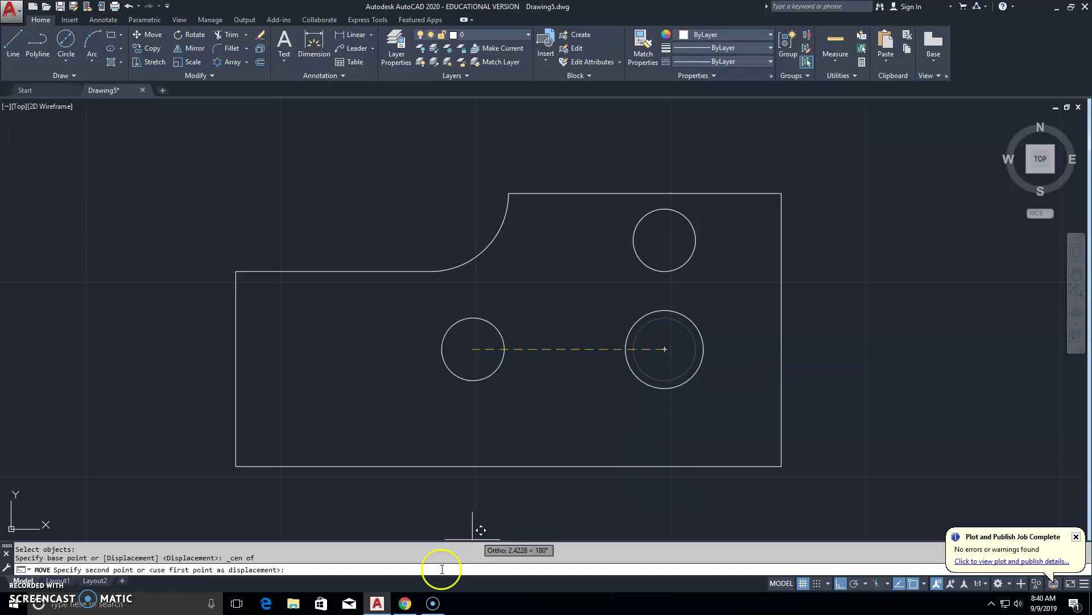
{"action": "left_click", "coordinate": [402, 604]}
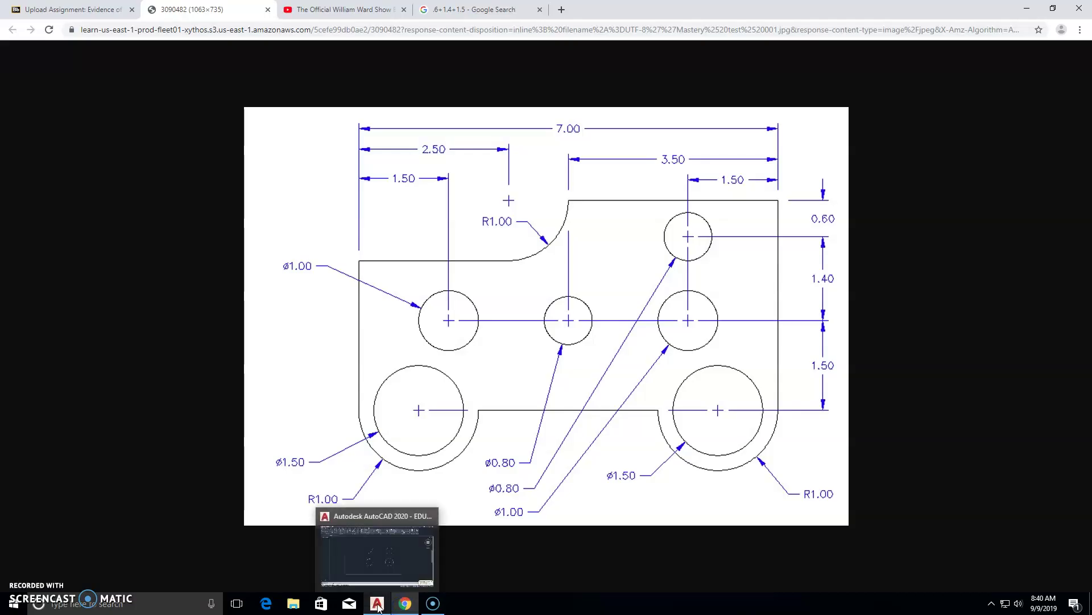
{"action": "left_click", "coordinate": [378, 607]}
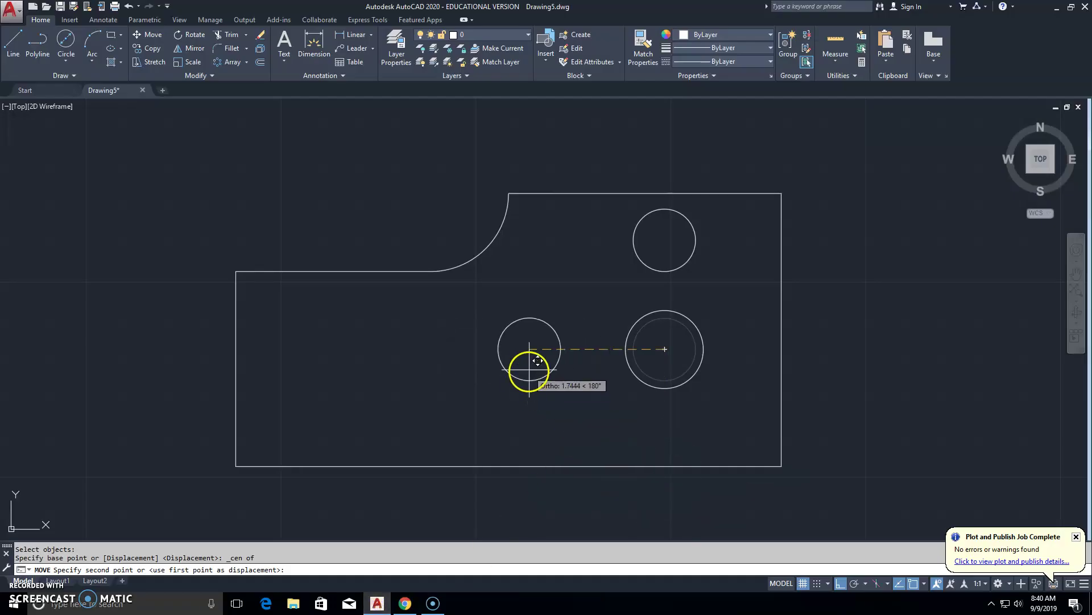
{"action": "type", "text": "2"}
{"action": "key", "text": "Return"}
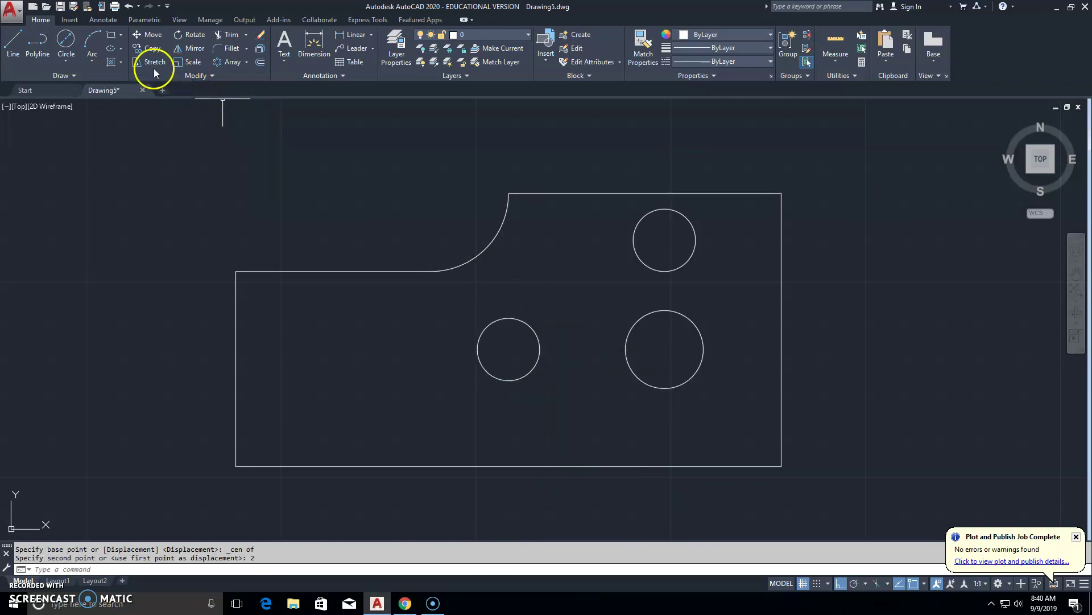
{"action": "left_click", "coordinate": [186, 49]}
- Mirror the right Ø1 hole across a vertical line through the middle hole's centre, keeping the original
{"action": "left_click", "coordinate": [627, 329]}
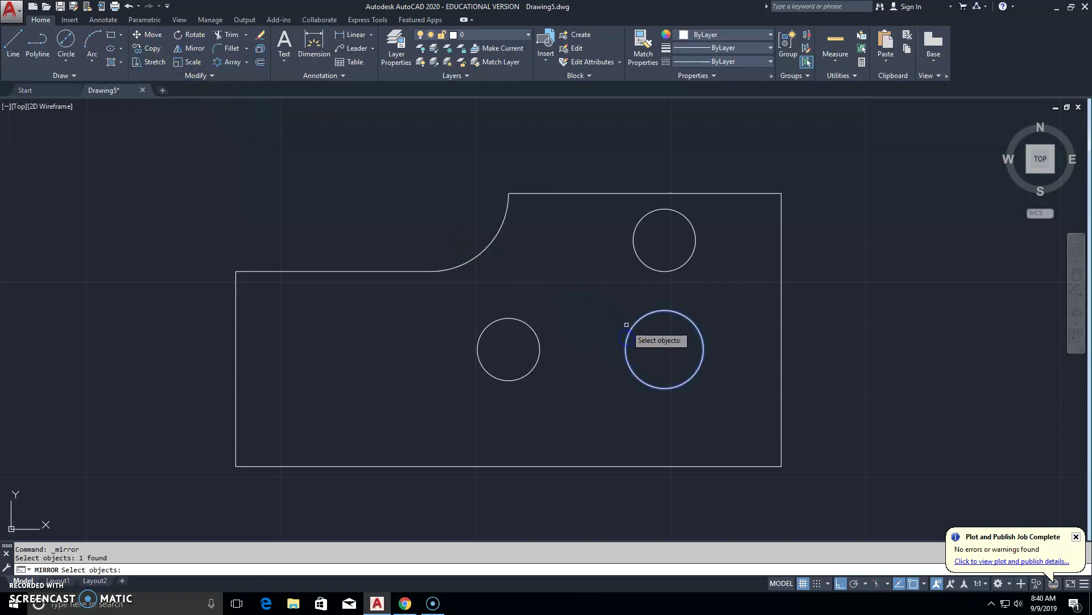
{"action": "key", "text": "Return"}
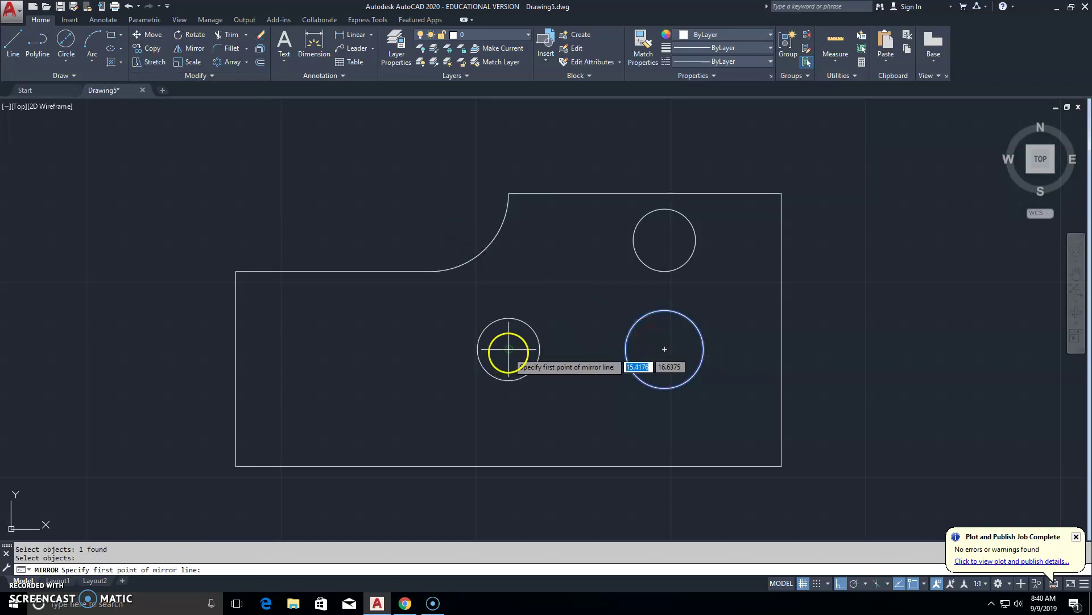
{"action": "left_click", "coordinate": [509, 349]}
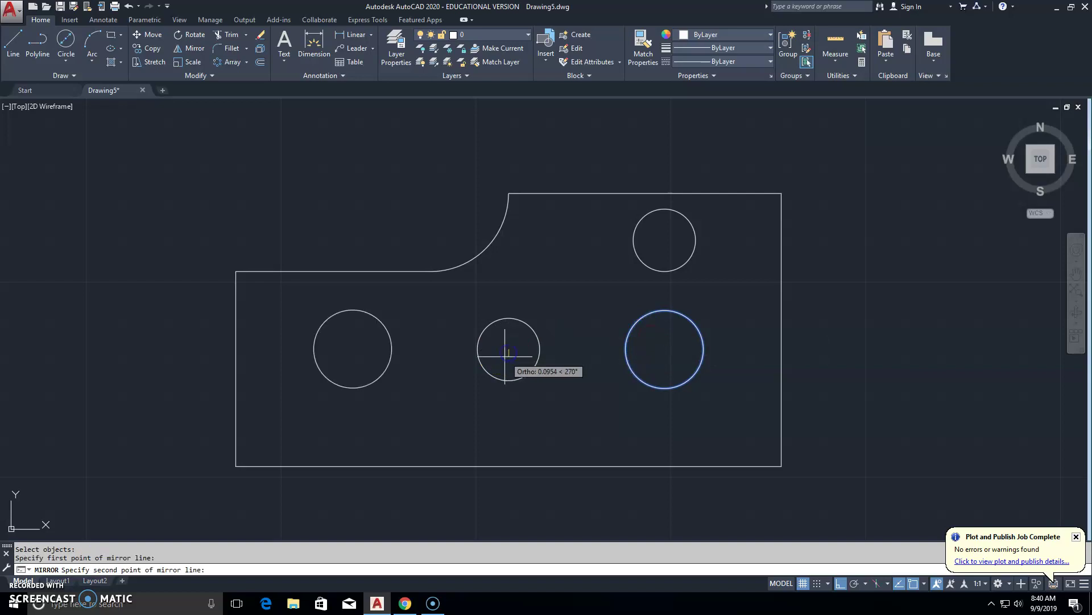
{"action": "left_click", "coordinate": [505, 407]}
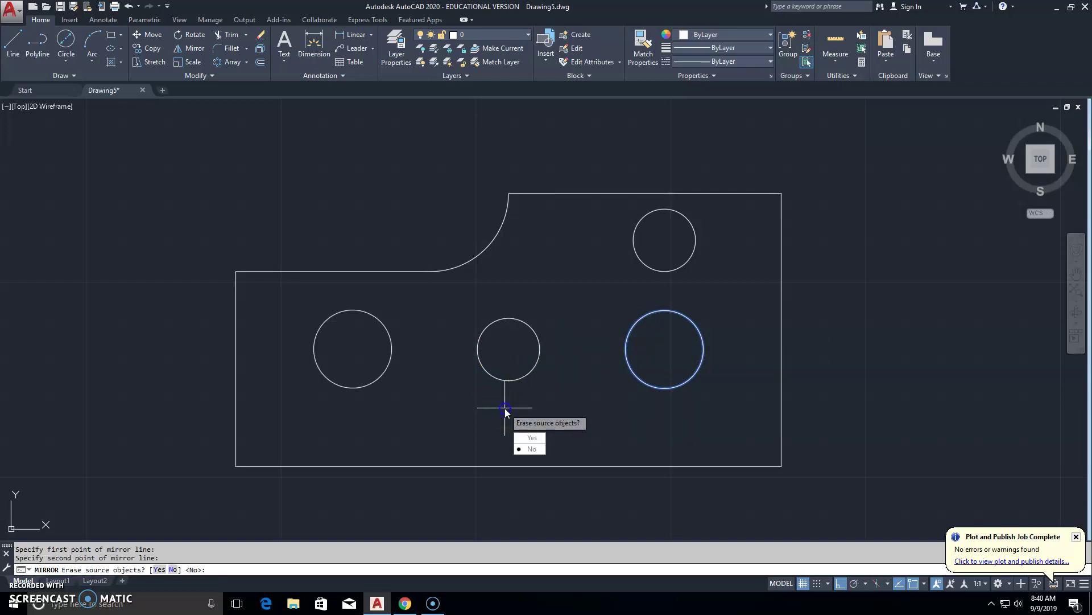
{"action": "left_click", "coordinate": [532, 449]}
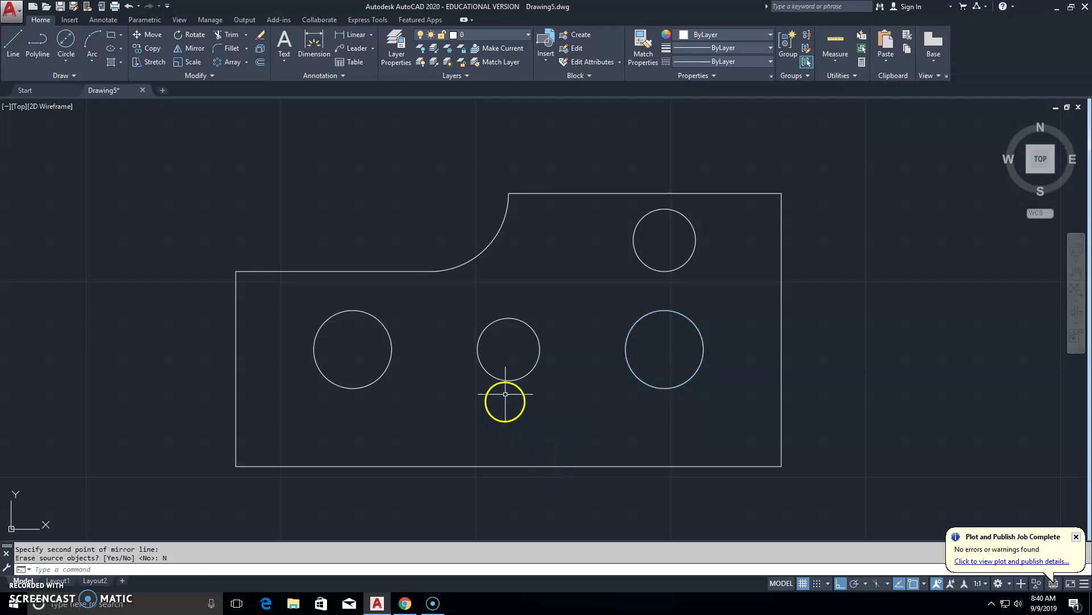
{"action": "left_click", "coordinate": [414, 606]}
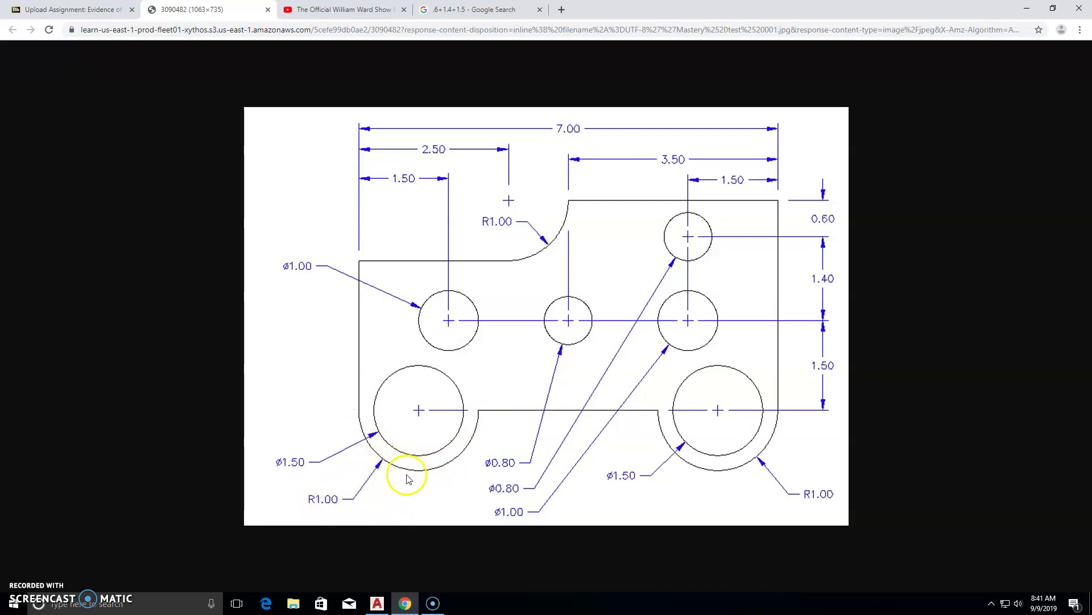
{"action": "left_click", "coordinate": [377, 603]}
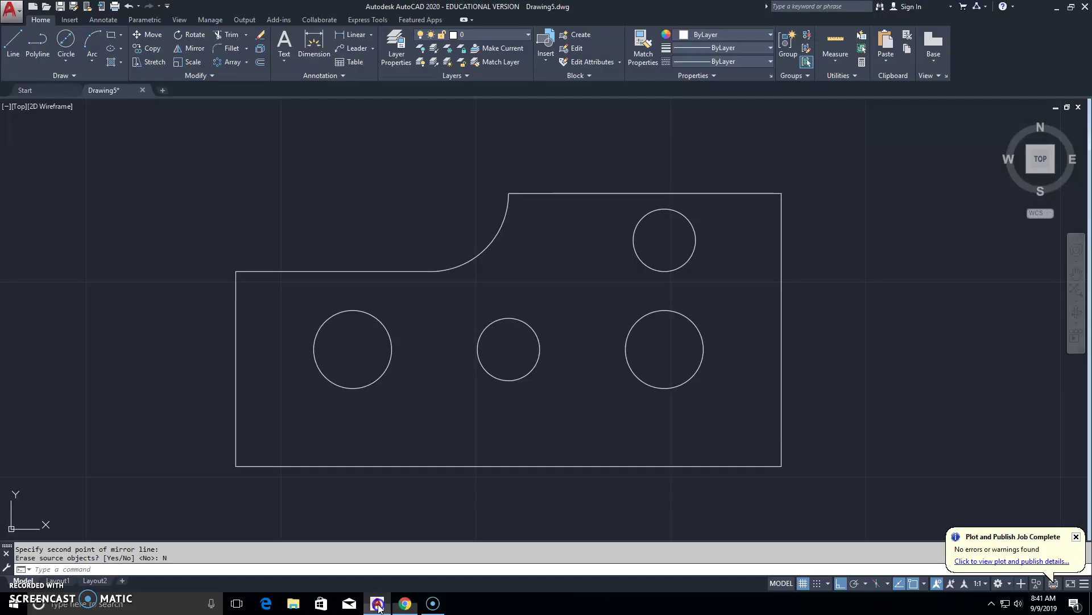
- Draw a radius 1 circle centred on the plate outline's lower-left corner
{"action": "left_click", "coordinate": [68, 63]}
{"action": "left_click", "coordinate": [89, 89]}
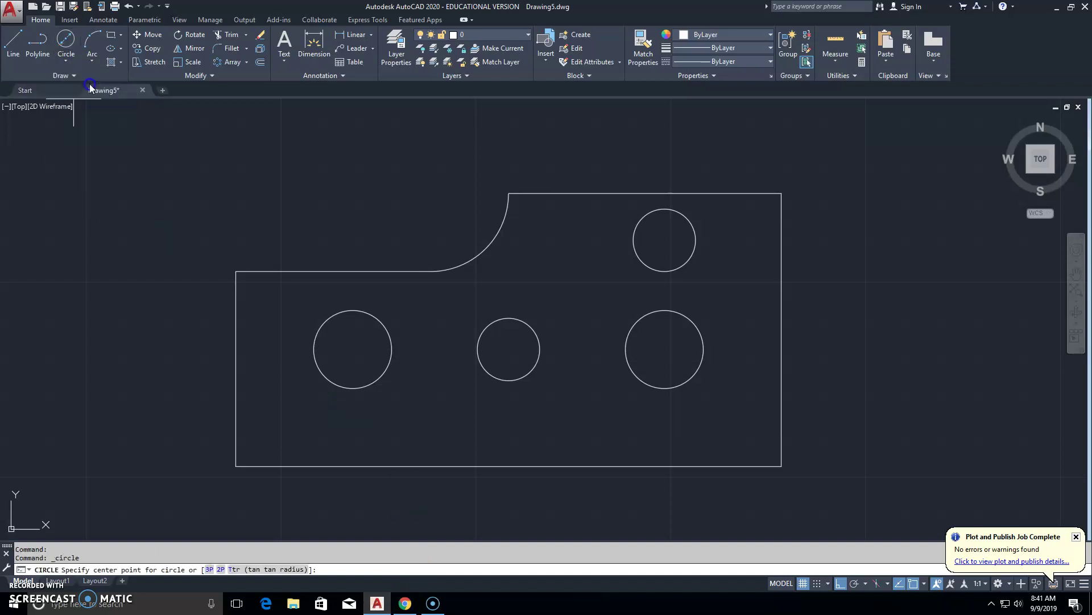
{"action": "left_click", "coordinate": [236, 466]}
{"action": "key", "text": "Return"}
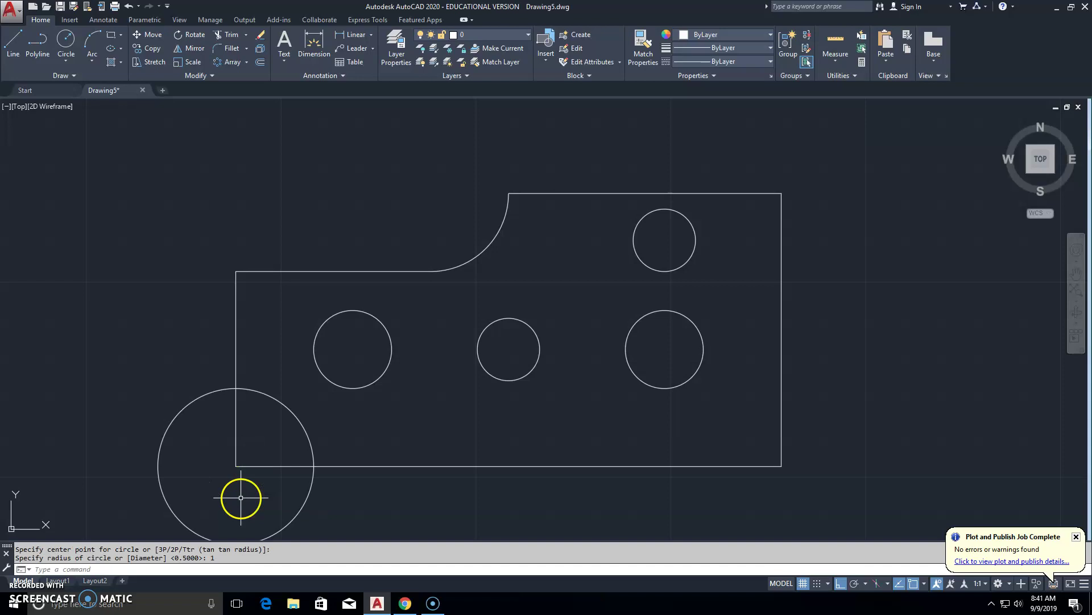
{"action": "left_click", "coordinate": [404, 604]}
{"action": "left_click", "coordinate": [378, 605]}
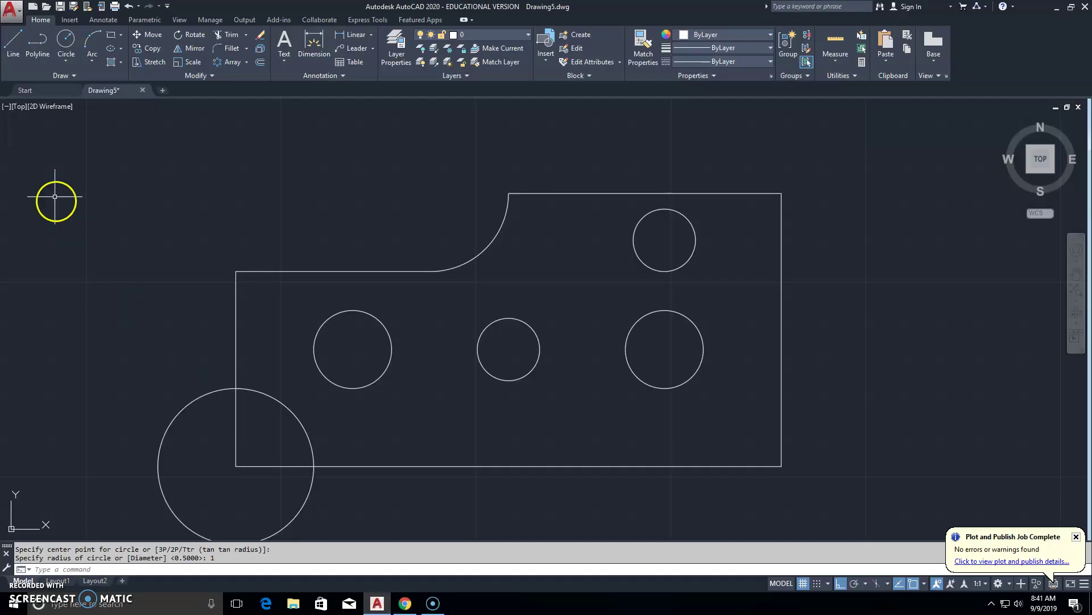
- Move the radius 1 circle 1 unit to the right along the bottom edge
{"action": "left_click", "coordinate": [159, 37]}
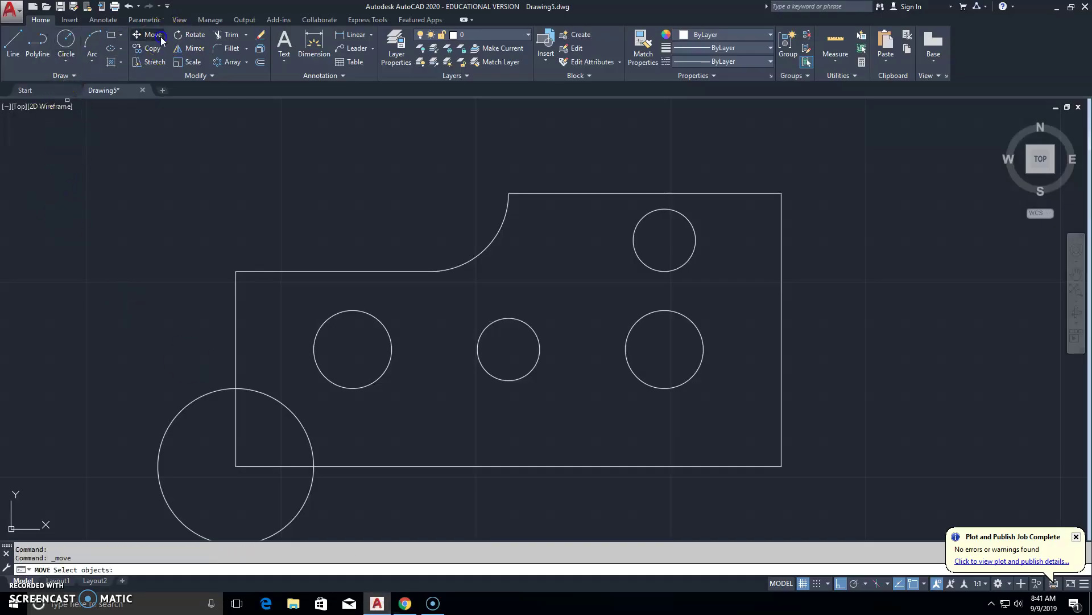
{"action": "left_click", "coordinate": [267, 394]}
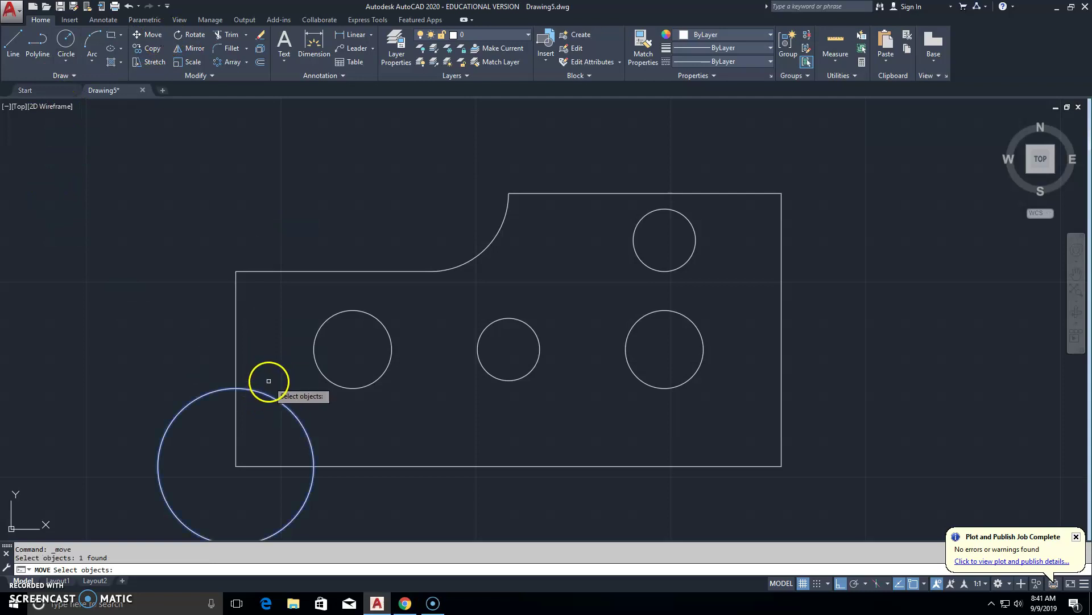
{"action": "key", "text": "Return"}
{"action": "left_click", "coordinate": [235, 465]}
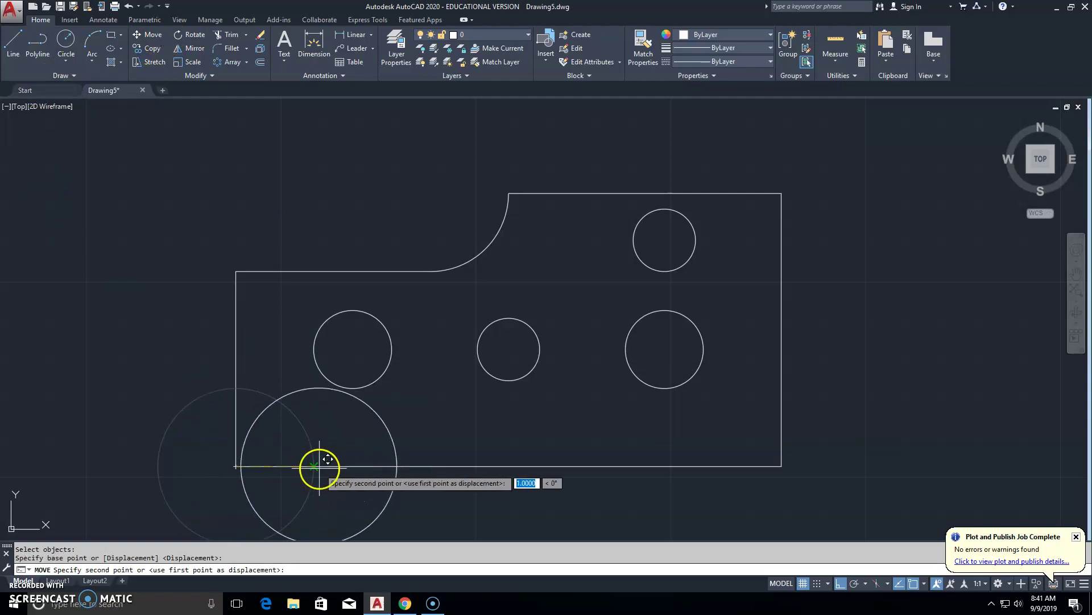
{"action": "type", "text": "1"}
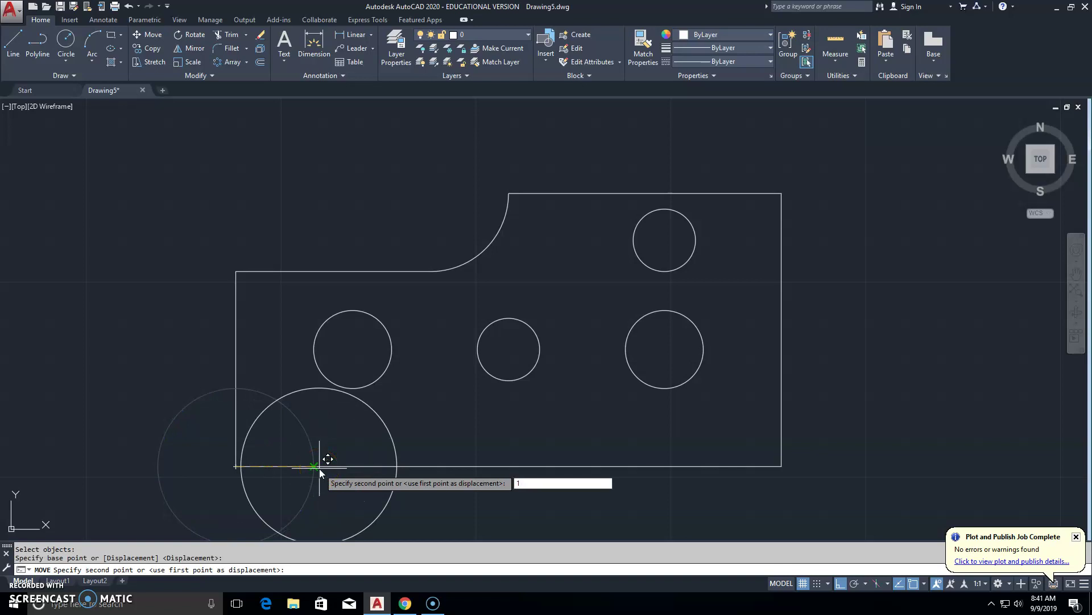
{"action": "key", "text": "Return"}
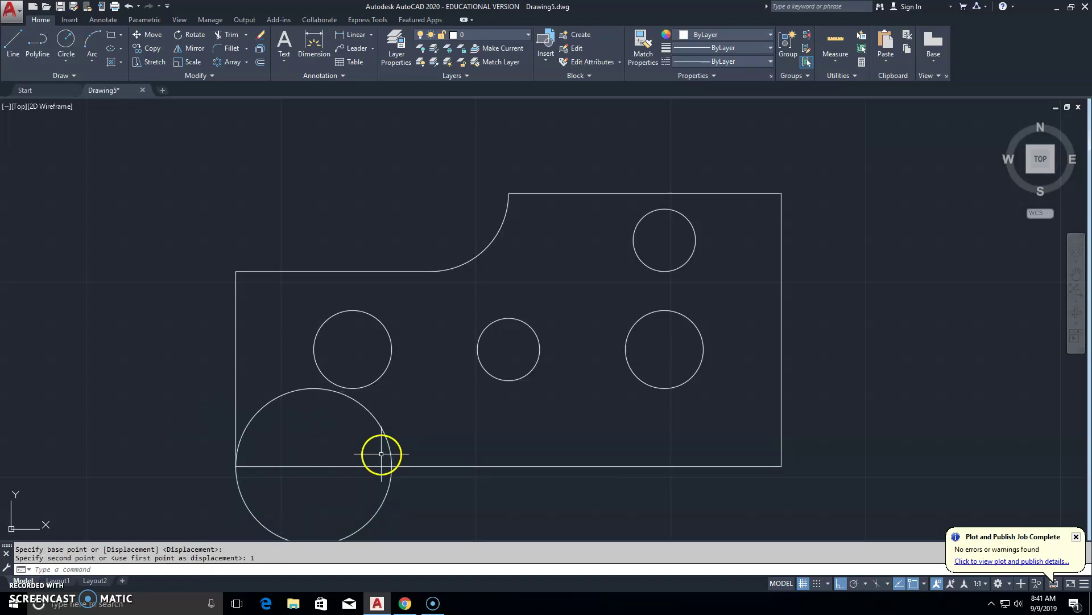
{"action": "left_click", "coordinate": [405, 603]}
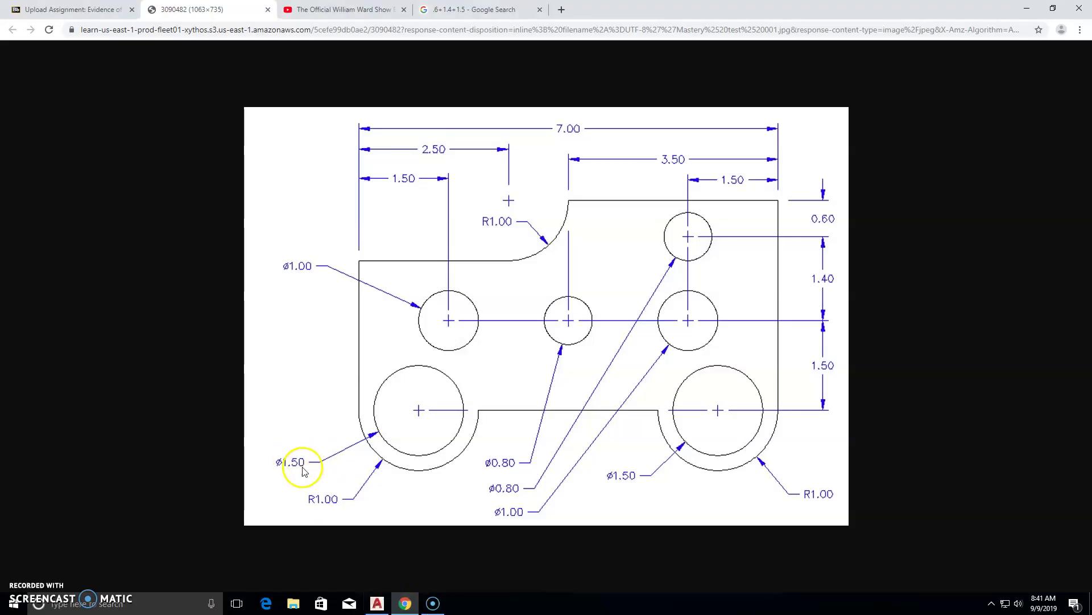
{"action": "left_click", "coordinate": [377, 603]}
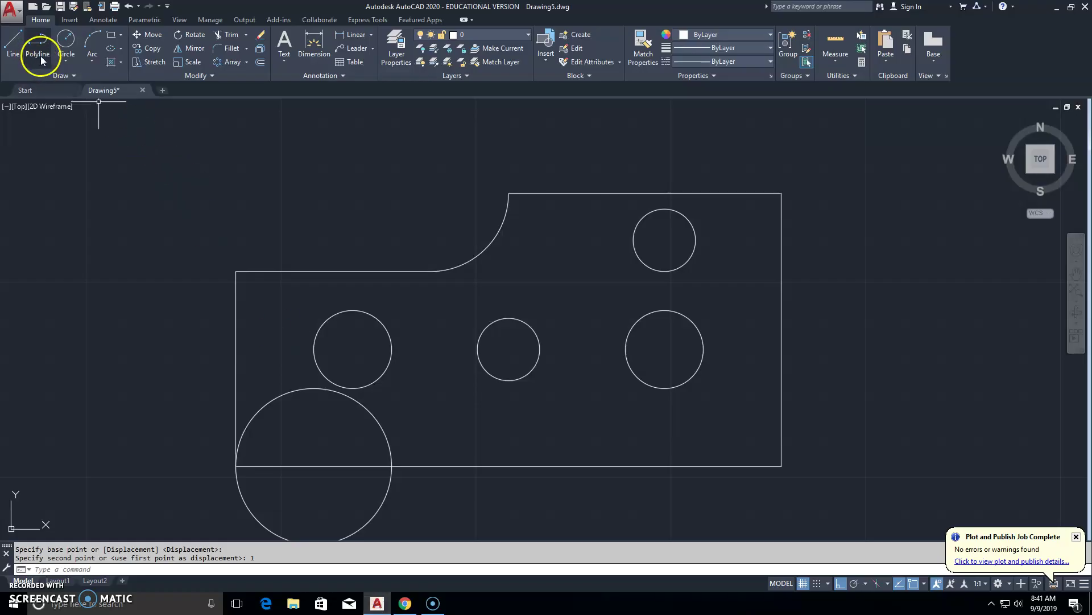
- Draw a Ø1.5 circle concentric with the large radius 1 circle
{"action": "left_click", "coordinate": [62, 61]}
{"action": "left_click", "coordinate": [90, 104]}
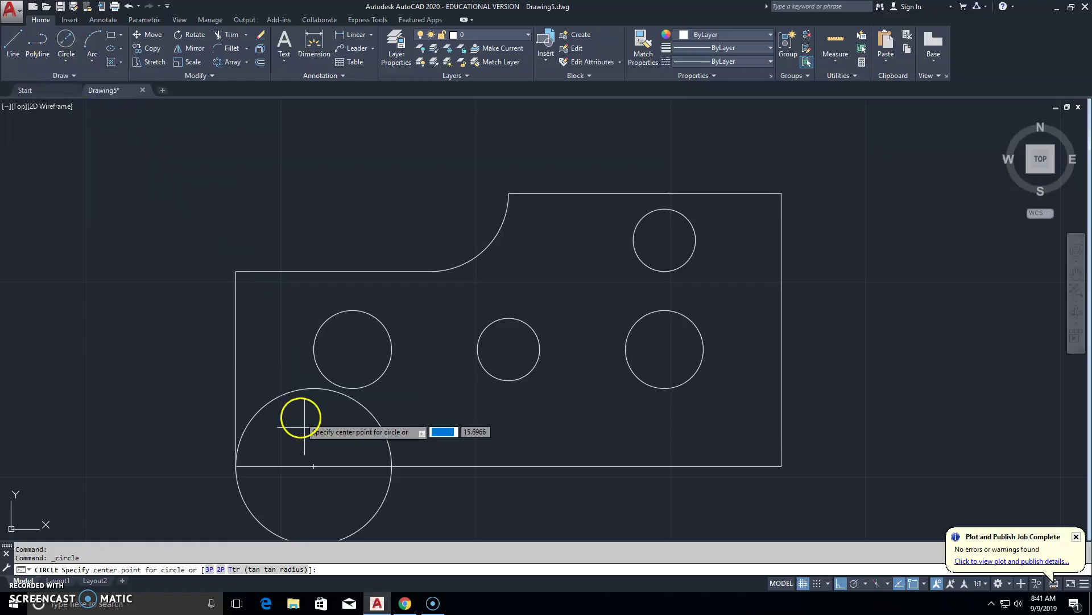
{"action": "left_click", "coordinate": [314, 467]}
{"action": "type", "text": "1"}
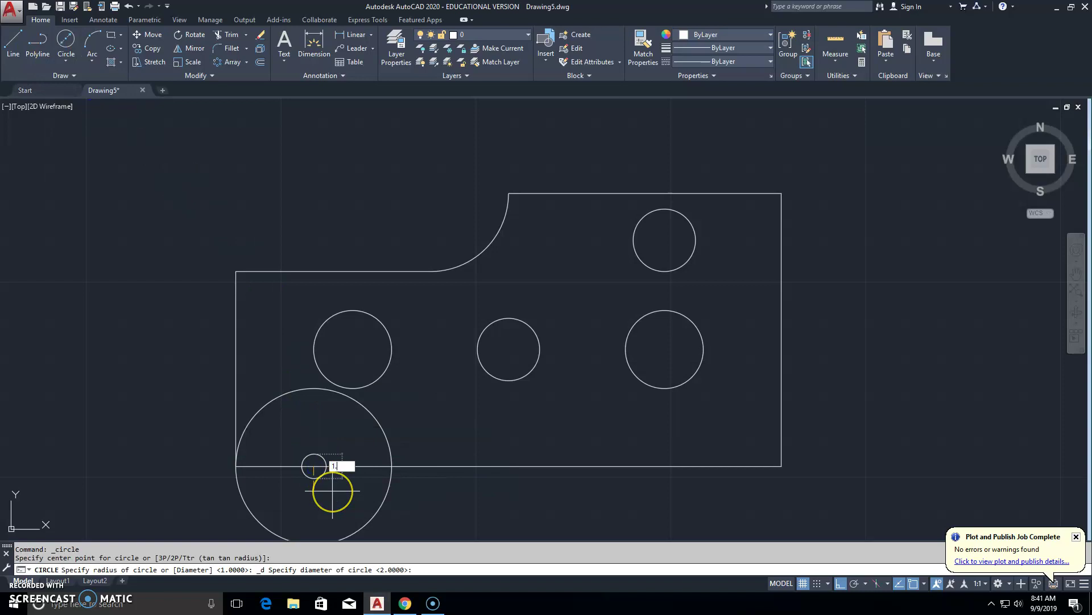
{"action": "type", "text": ".5"}
{"action": "key", "text": "Return"}
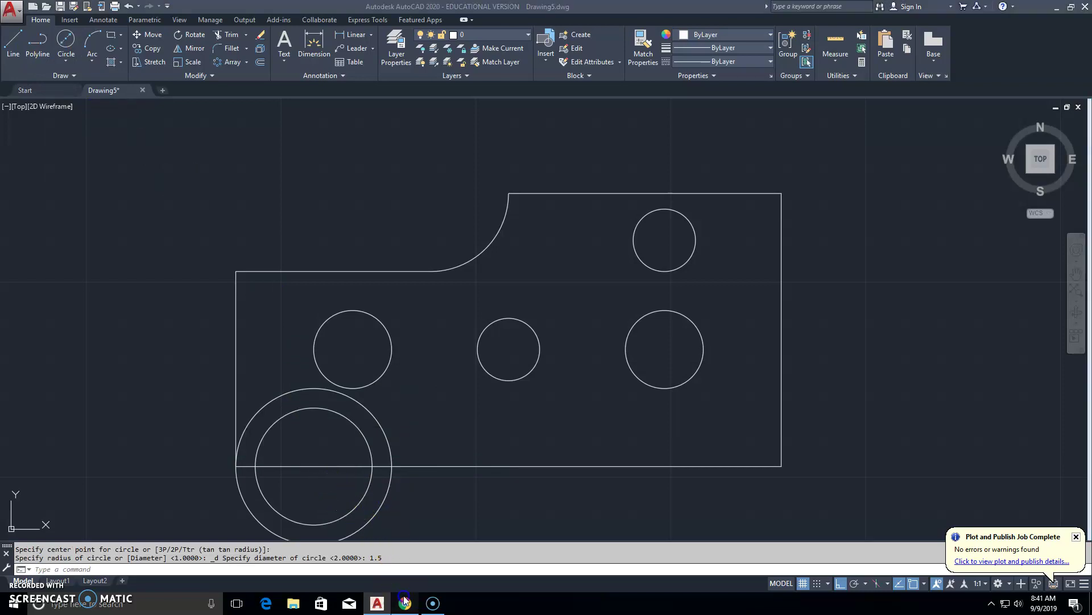
{"action": "left_click", "coordinate": [405, 603]}
{"action": "left_click", "coordinate": [379, 605]}
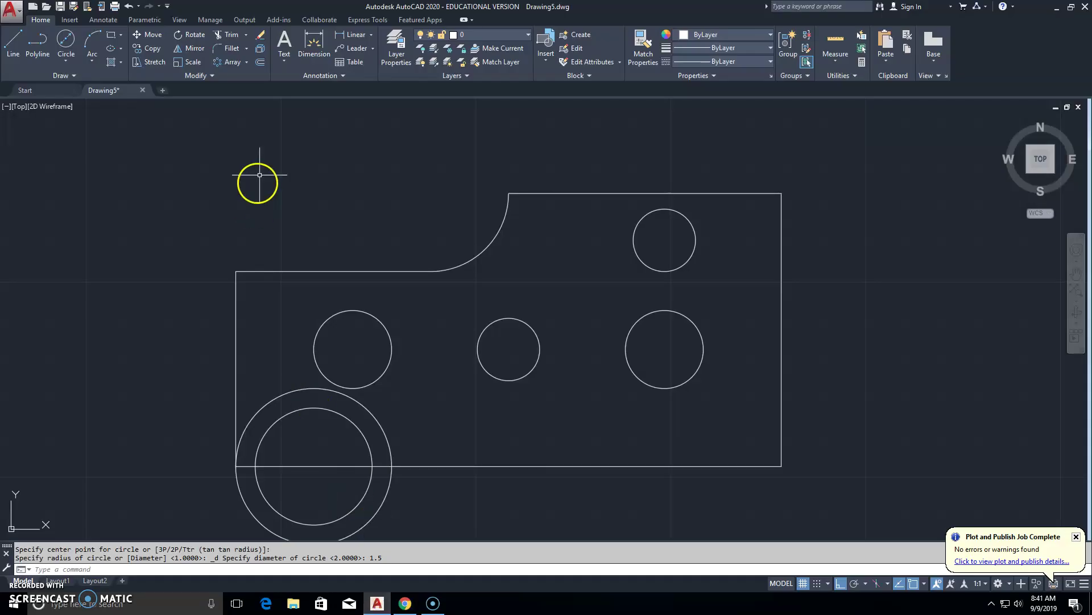
- Trim the outer circle's upper arc and bottom-edge pieces, then erase the line across the hole
{"action": "left_click", "coordinate": [222, 33]}
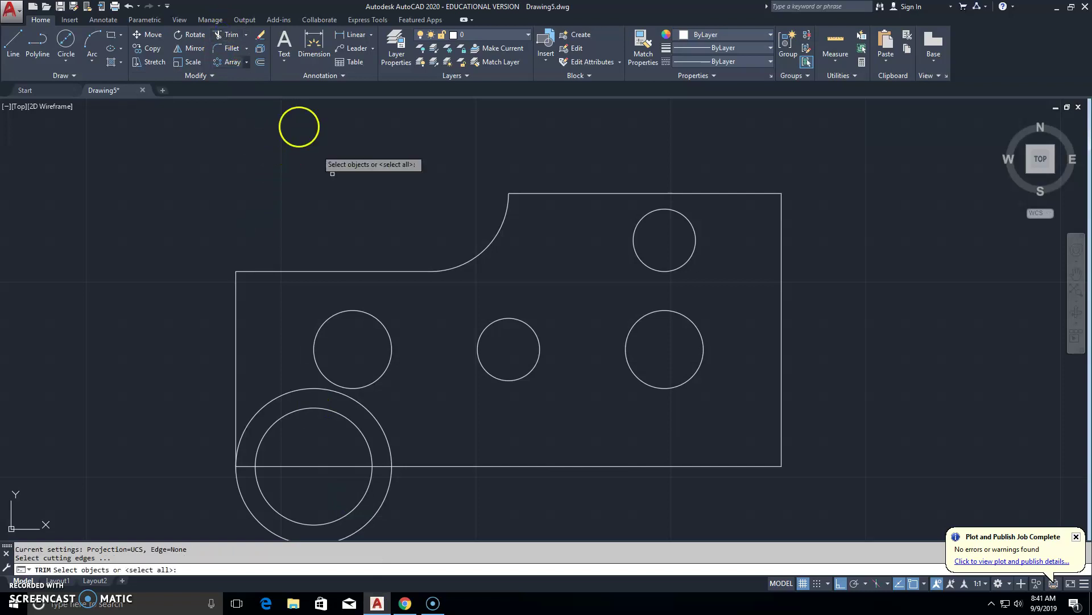
{"action": "right_click", "coordinate": [400, 394]}
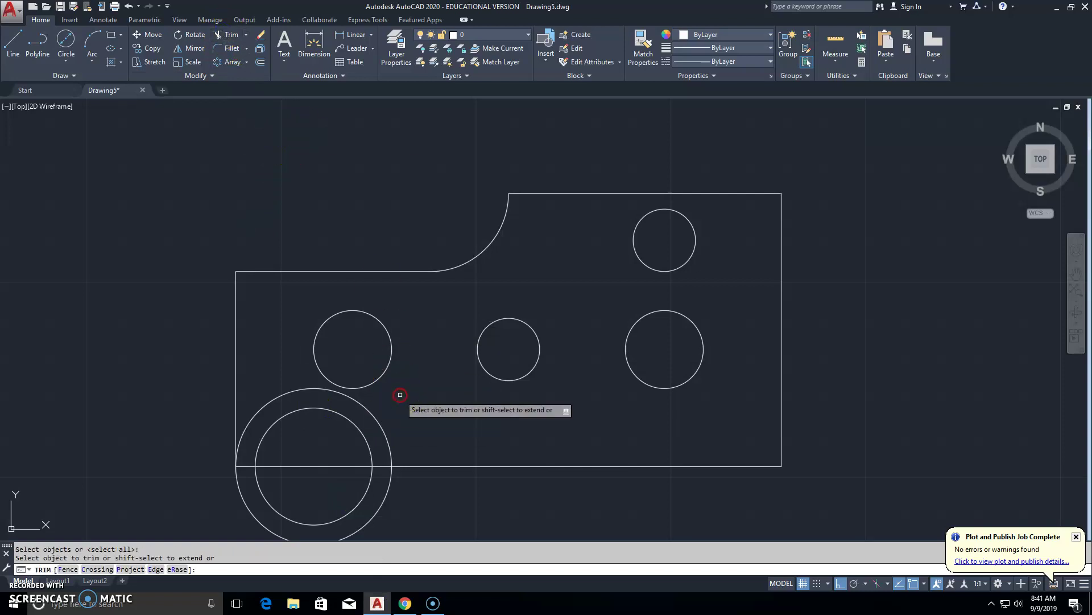
{"action": "left_click", "coordinate": [372, 415]}
{"action": "left_click", "coordinate": [245, 465]}
{"action": "left_click", "coordinate": [384, 466]}
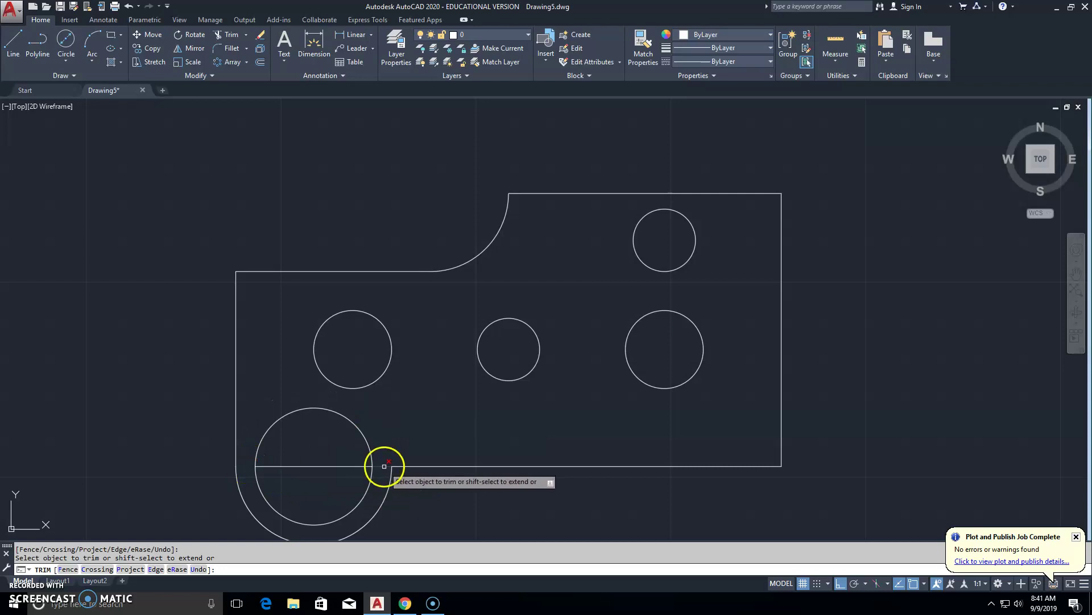
{"action": "left_click", "coordinate": [260, 35]}
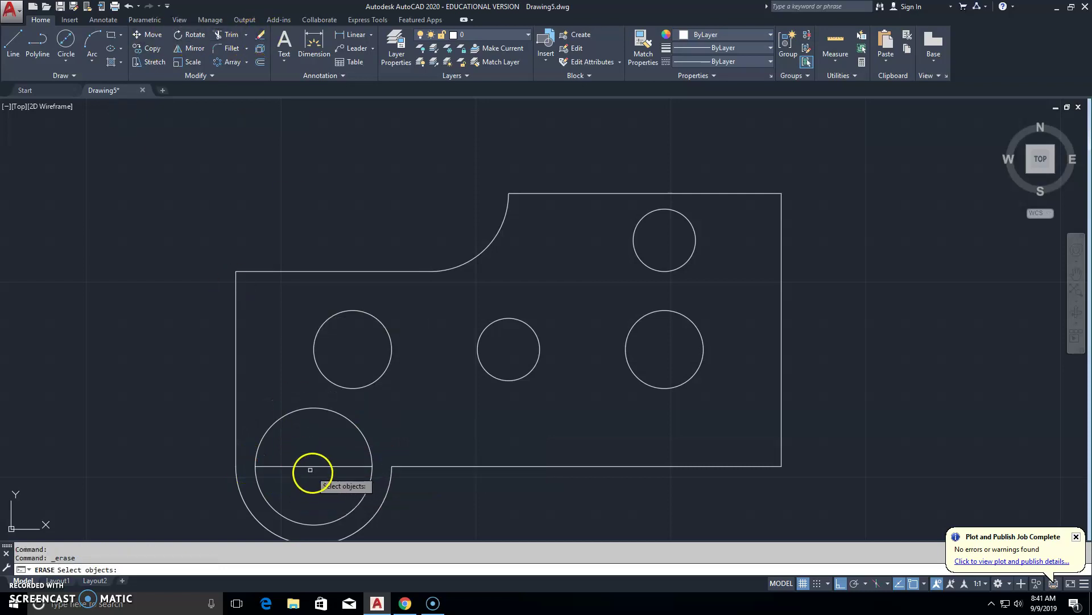
{"action": "left_click", "coordinate": [310, 468]}
{"action": "key", "text": "Return"}
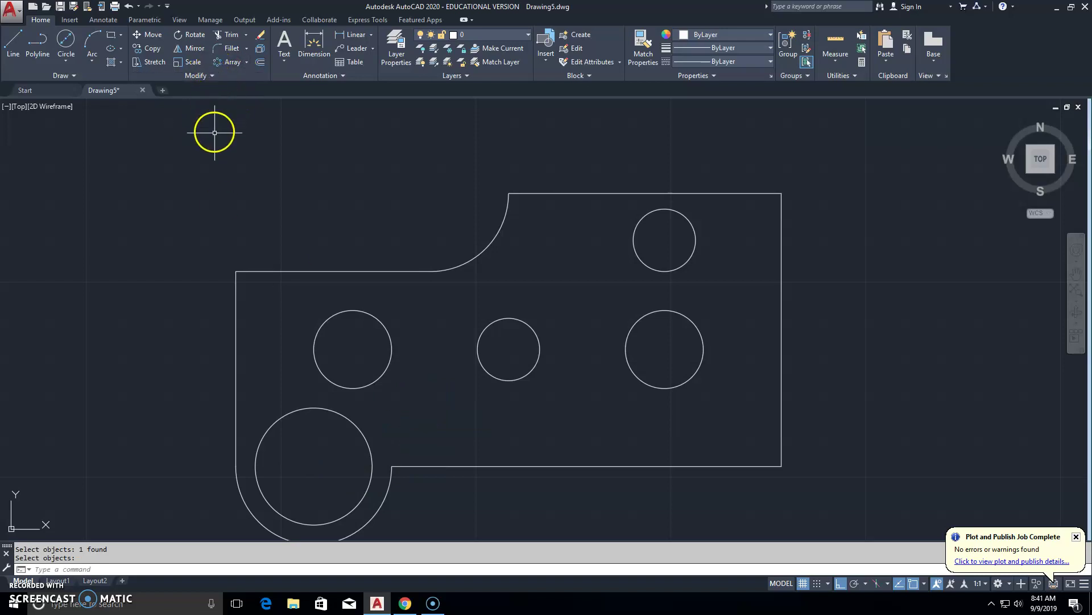
- Mirror the Ø1.5 hole and R1 arc about the middle hole's vertical centreline, keeping the originals
{"action": "left_click", "coordinate": [193, 48]}
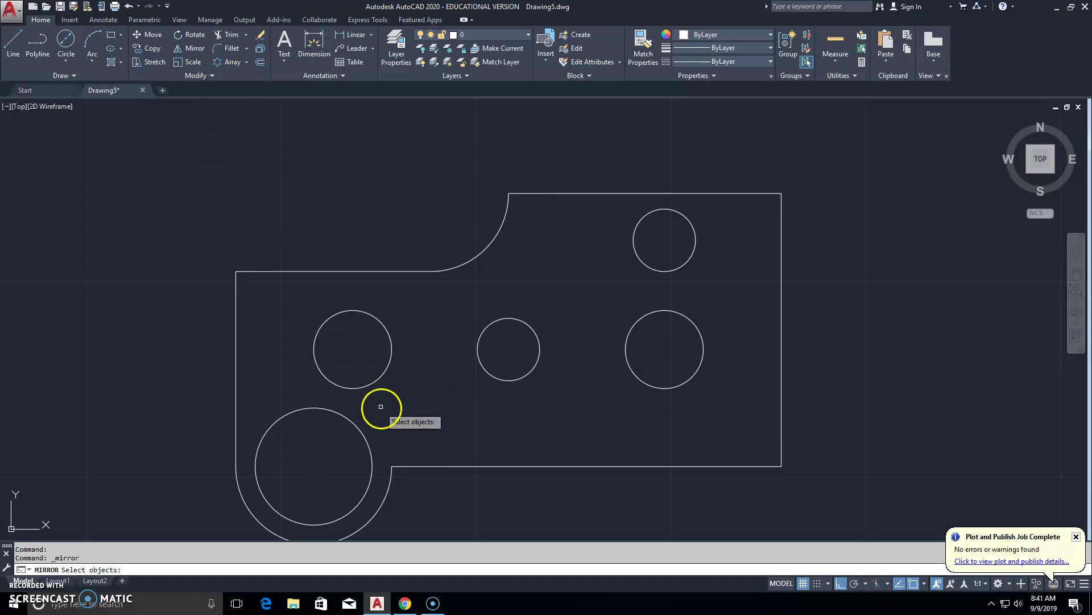
{"action": "left_click", "coordinate": [369, 446]}
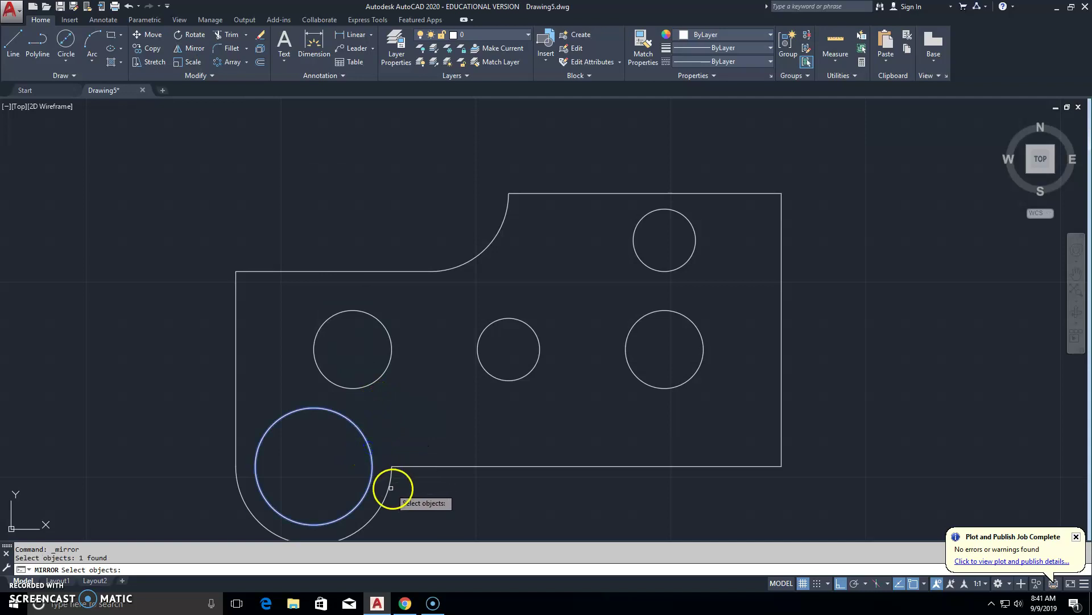
{"action": "left_click", "coordinate": [390, 483]}
{"action": "middle_click_drag", "start_coordinate": [490, 440], "coordinate": [493, 415]}
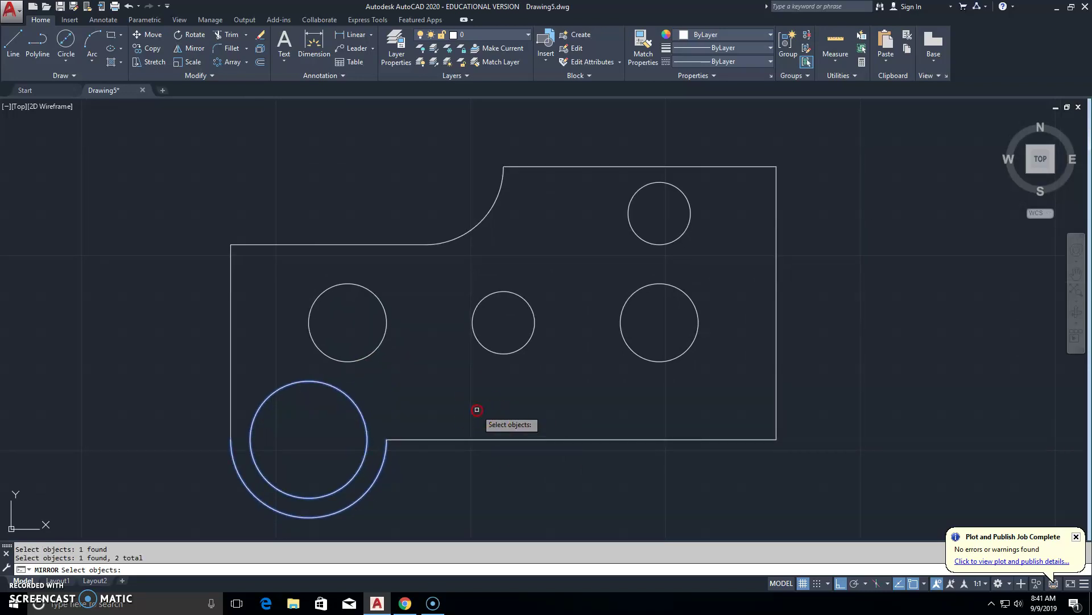
{"action": "key", "text": "Return"}
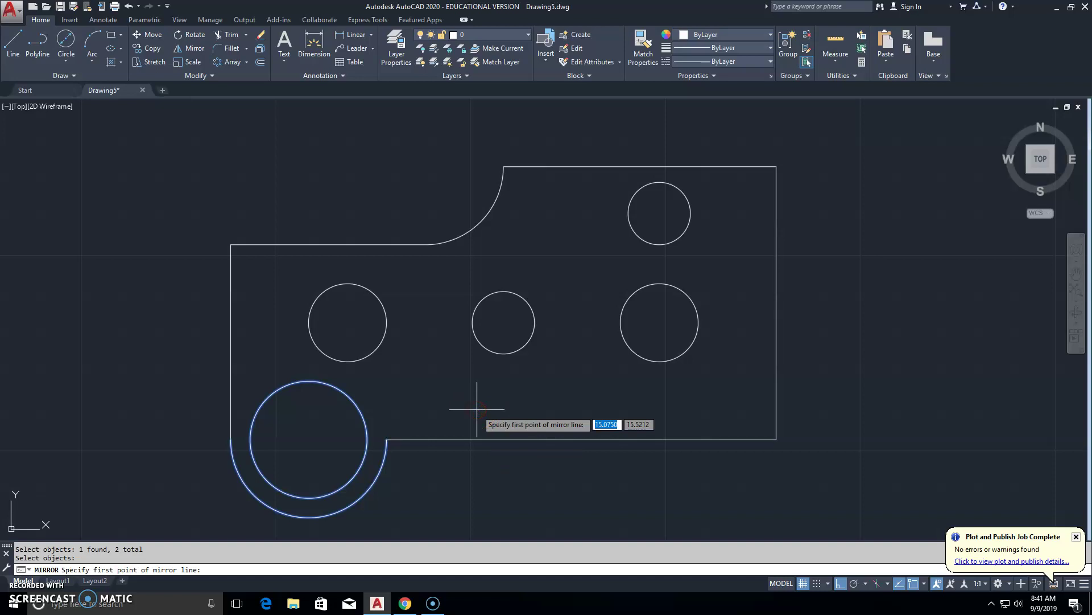
{"action": "left_click", "coordinate": [503, 322]}
{"action": "left_click", "coordinate": [498, 468]}
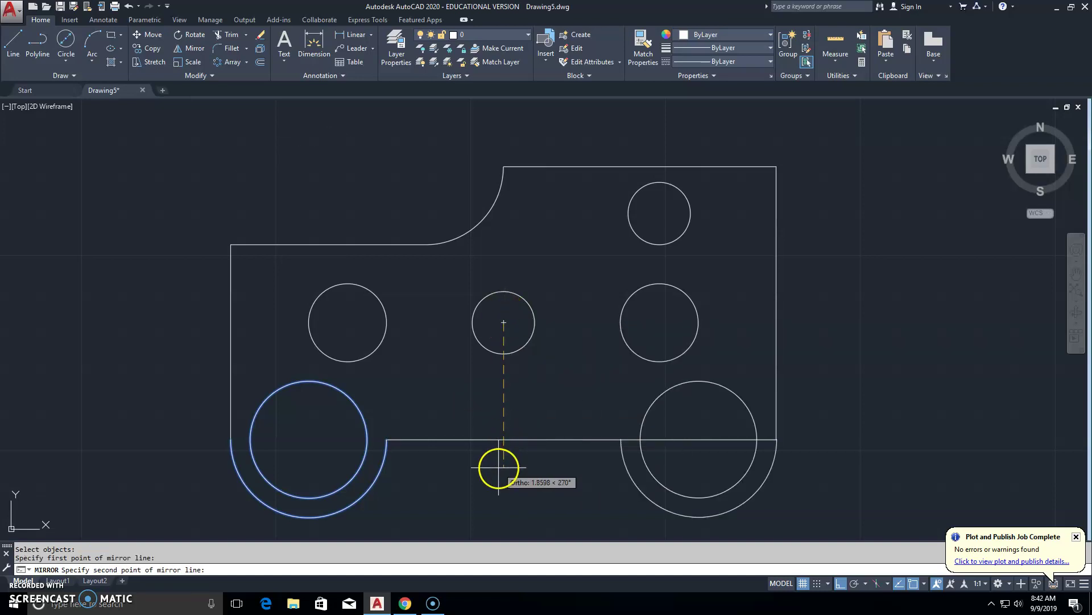
{"action": "left_click", "coordinate": [526, 508]}
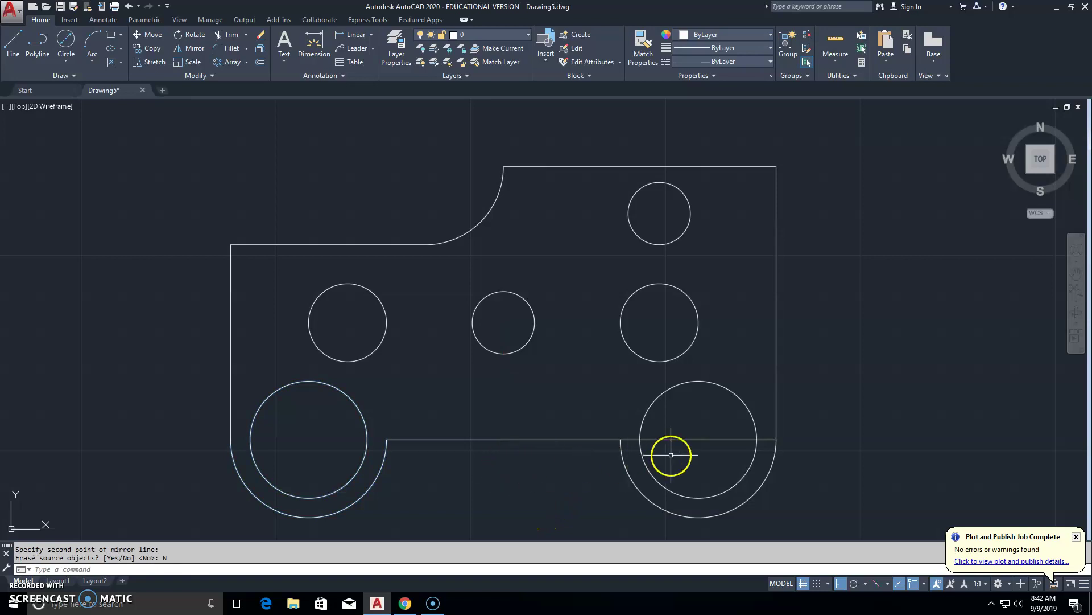
- Trim the bottom-edge pieces inside the right R1 arc and erase the line across its Ø1.5 hole
{"action": "left_click", "coordinate": [228, 36]}
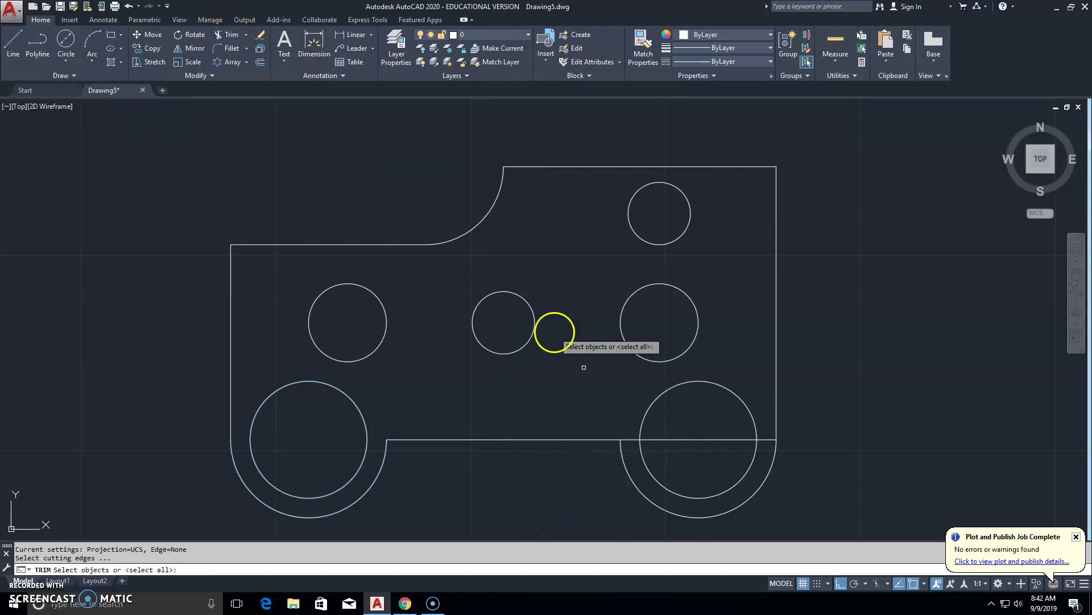
{"action": "key", "text": "Return"}
{"action": "left_click", "coordinate": [634, 442]}
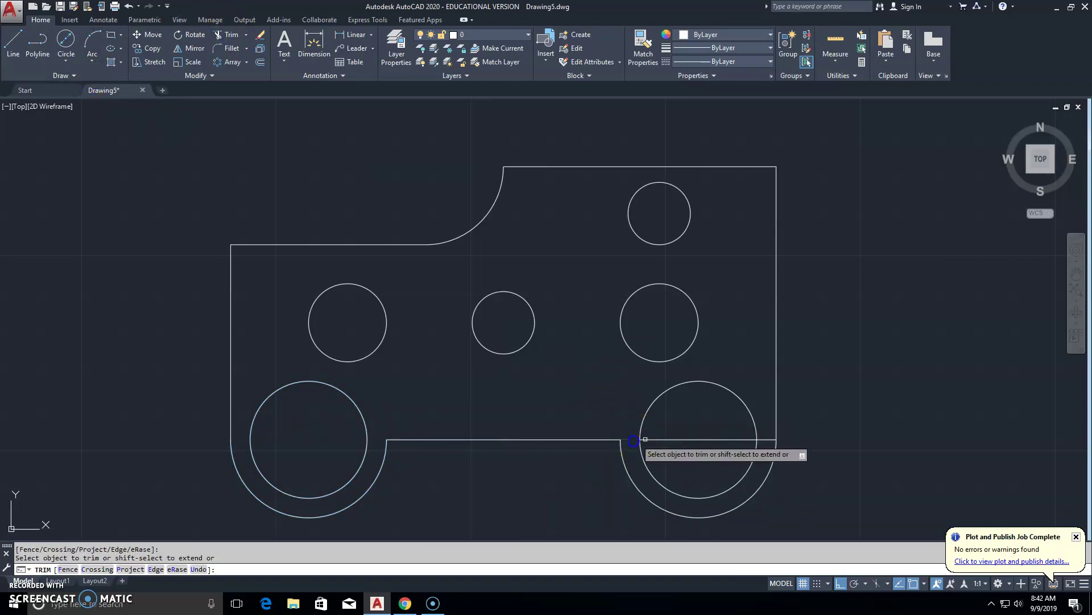
{"action": "left_click", "coordinate": [770, 443]}
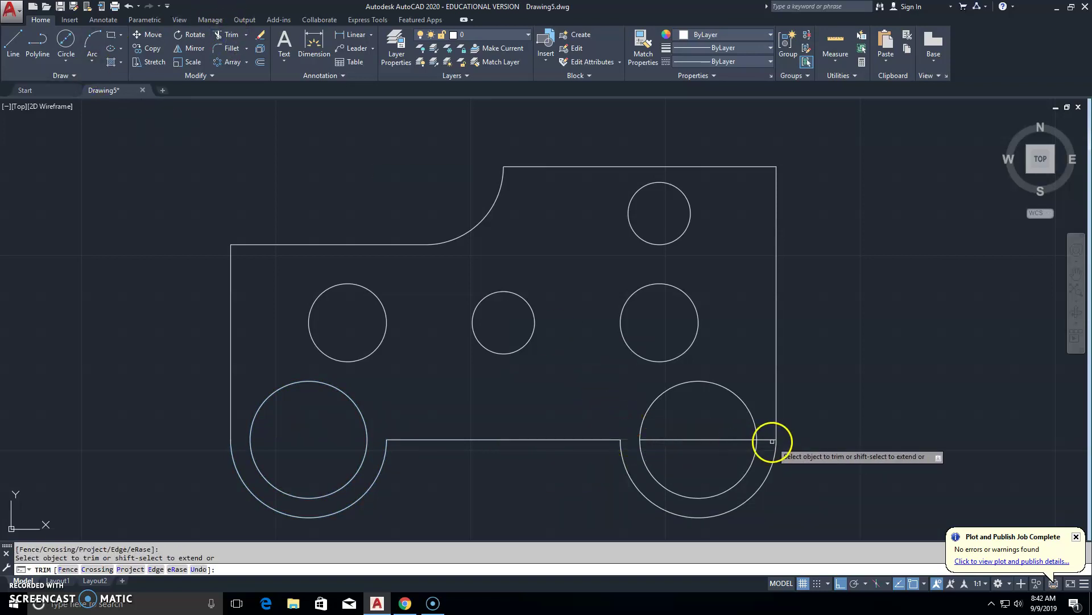
{"action": "left_click", "coordinate": [260, 35]}
{"action": "left_click", "coordinate": [693, 439]}
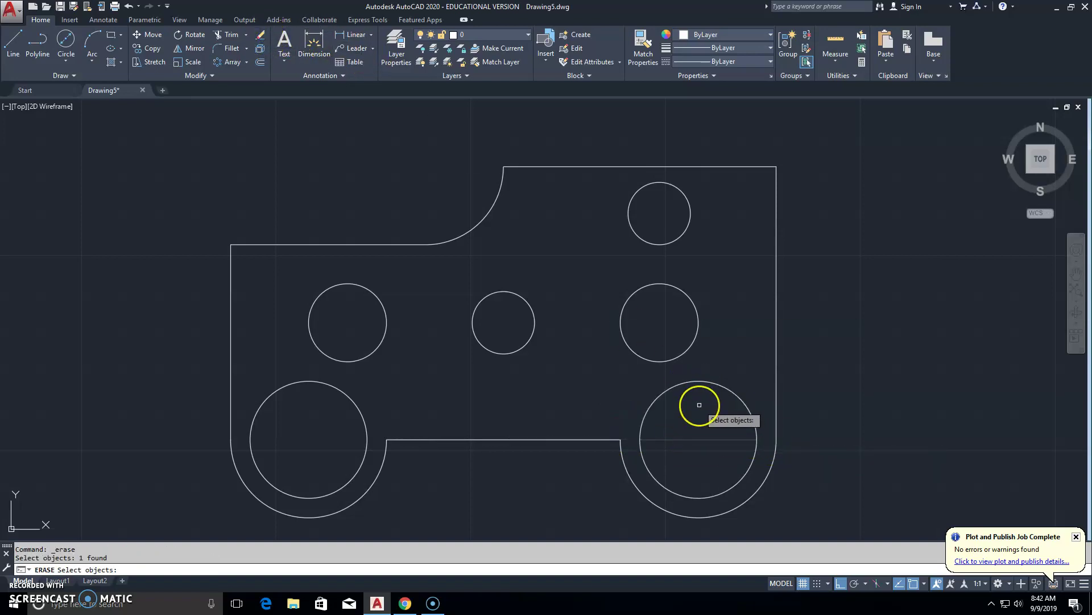
{"action": "key", "text": "Return"}
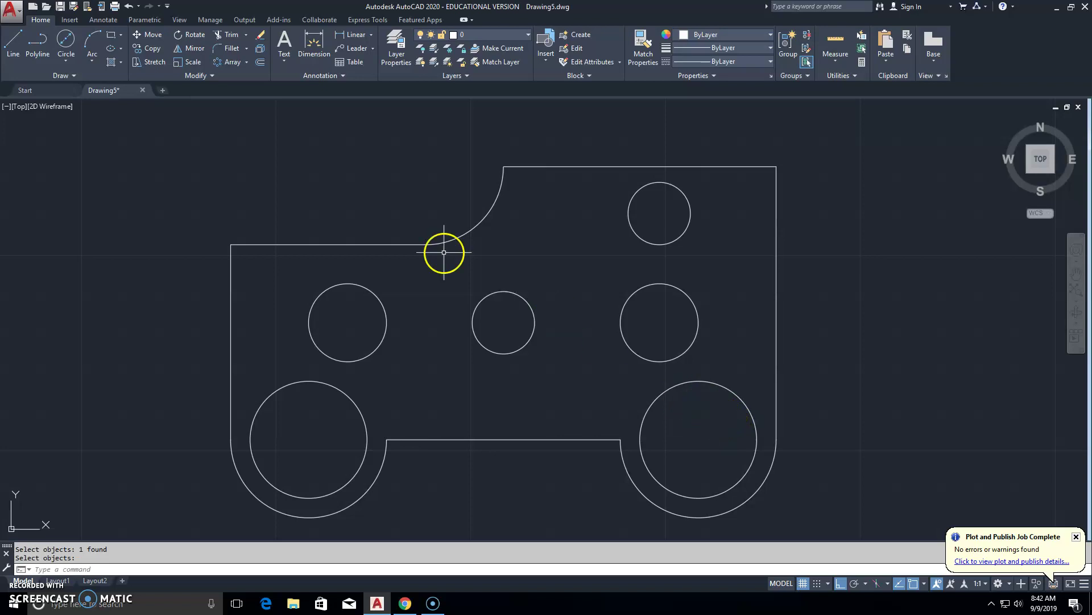